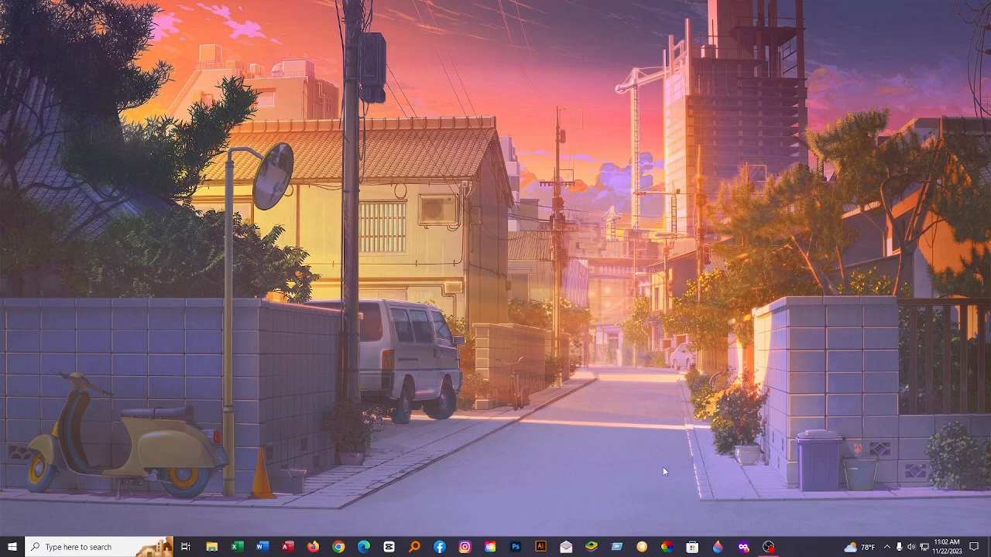
# Step: Open Adobe Illustrator and create a new 371 x 252 px document from the recent custom preset
pyautogui.click(538, 545)
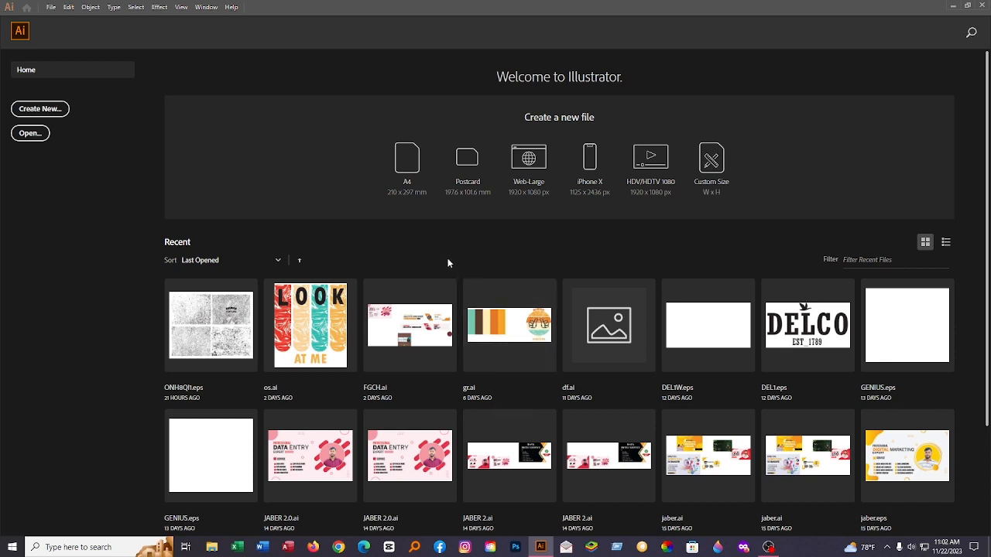
pyautogui.click(53, 112)
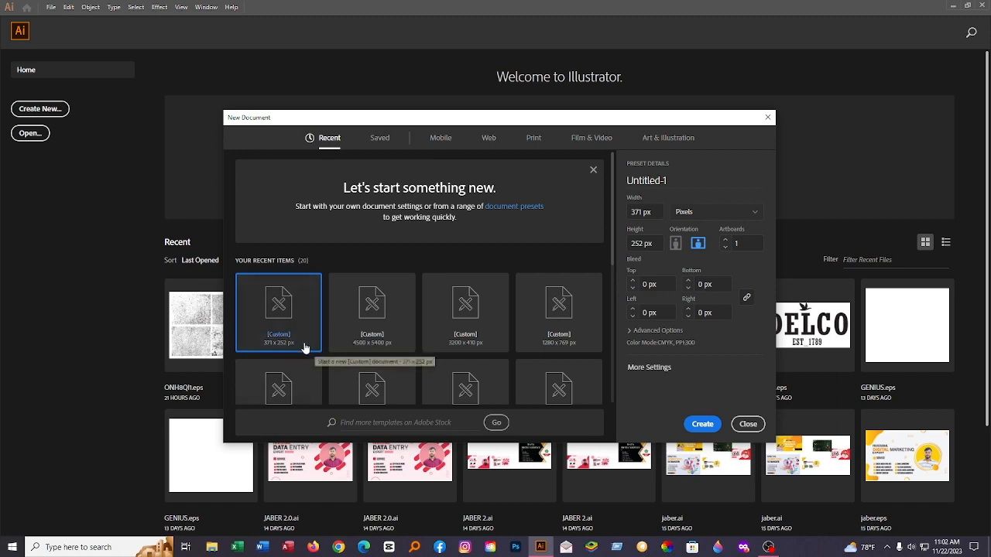
pyautogui.click(654, 212)
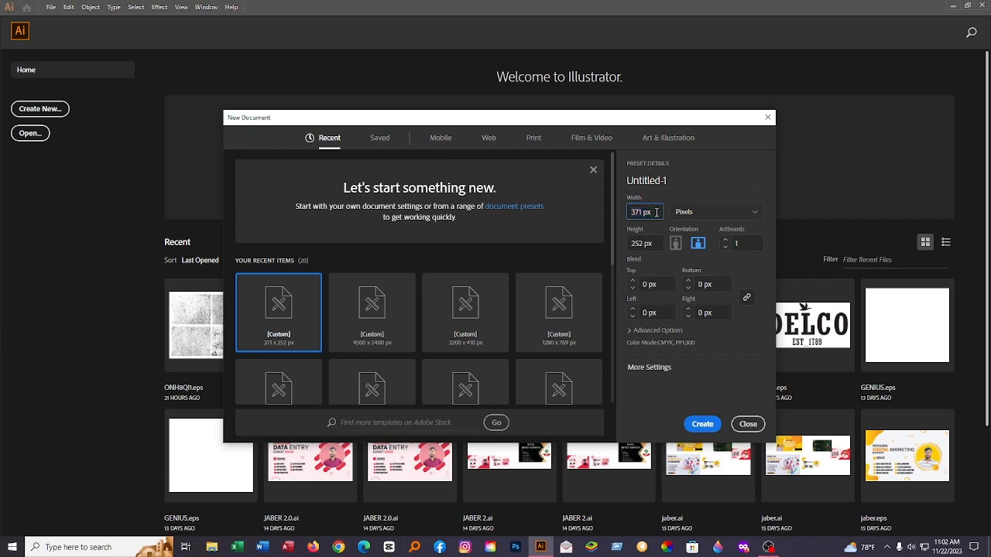
pyautogui.click(294, 339)
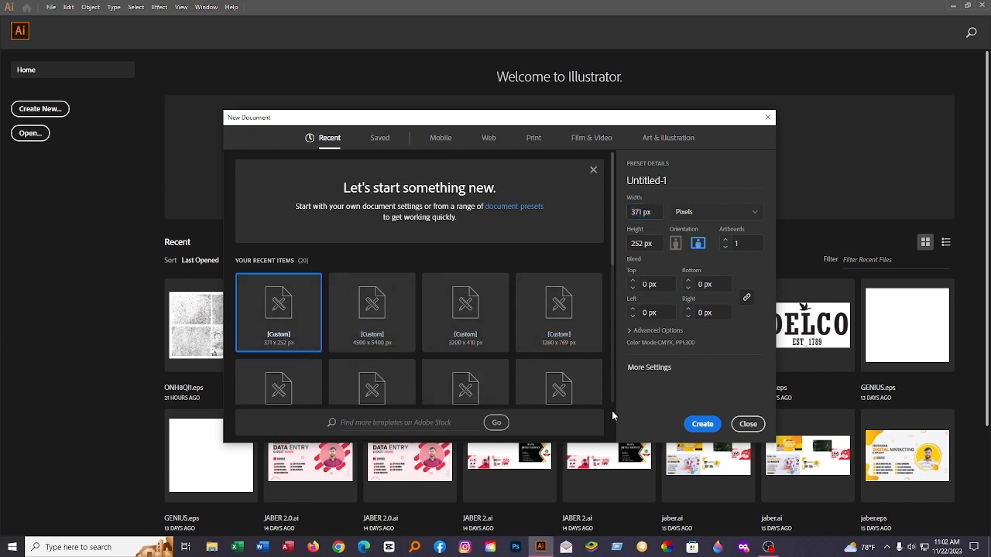
pyautogui.click(703, 424)
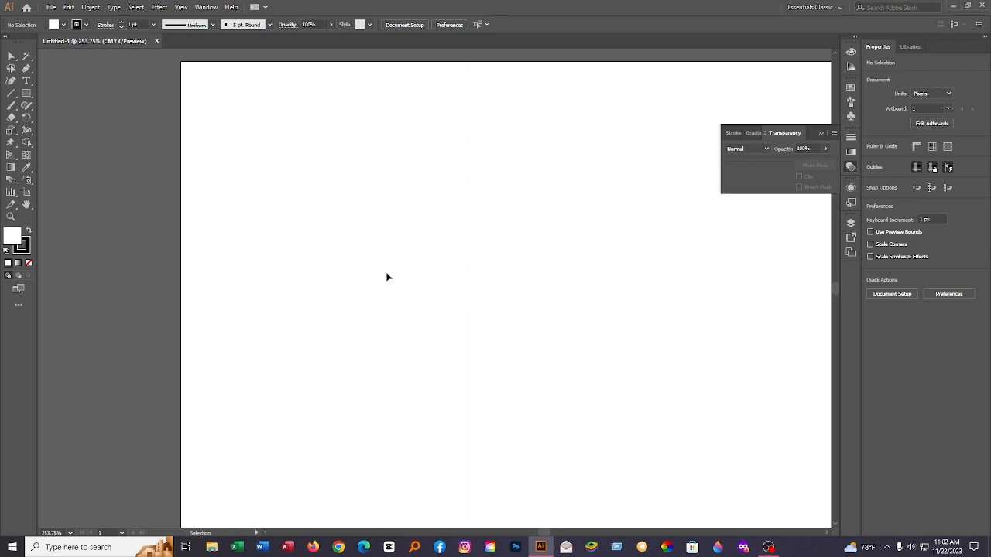
pyautogui.scroll(-2, 387, 277)
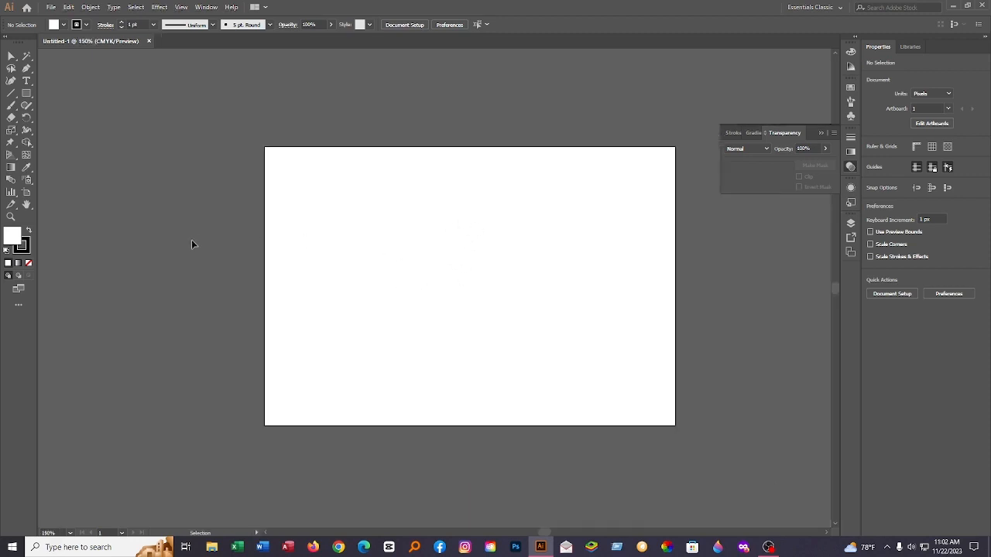
pyautogui.hscroll(-2, 356, 236)
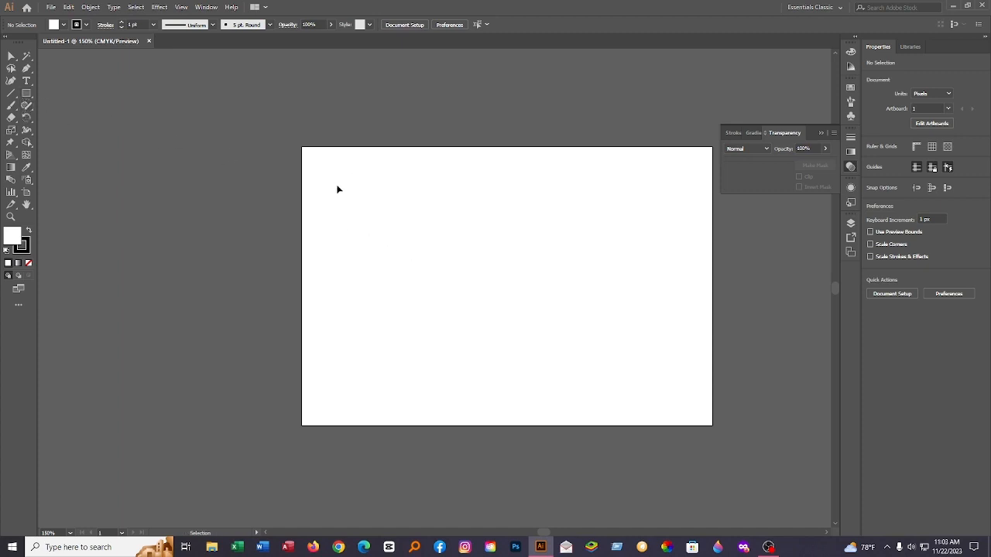
# Step: Choose the Essentials Classic workspace
pyautogui.moveTo(332, 182); pyautogui.dragTo(584, 315)
pyautogui.moveTo(367, 195); pyautogui.dragTo(582, 308)
pyautogui.click(842, 7)
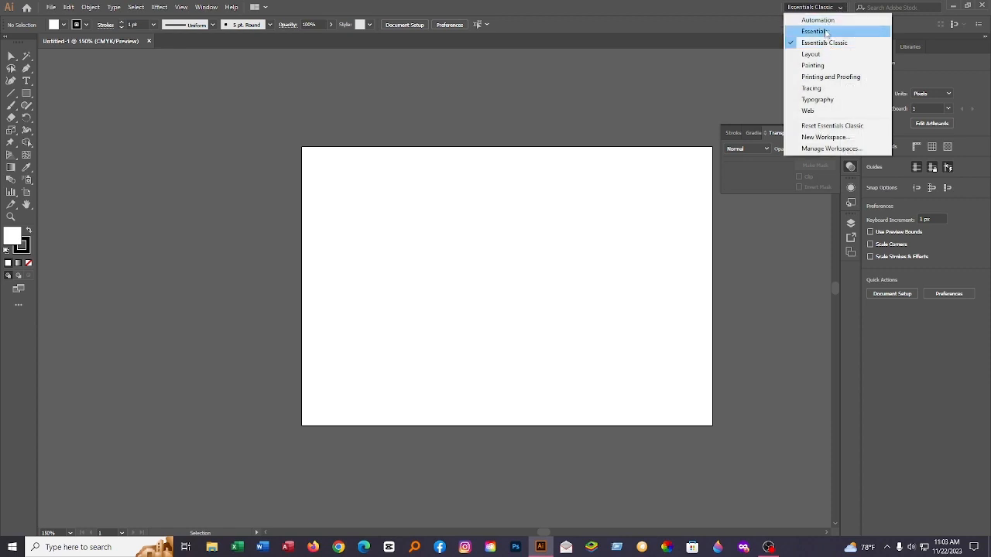
pyautogui.click(823, 43)
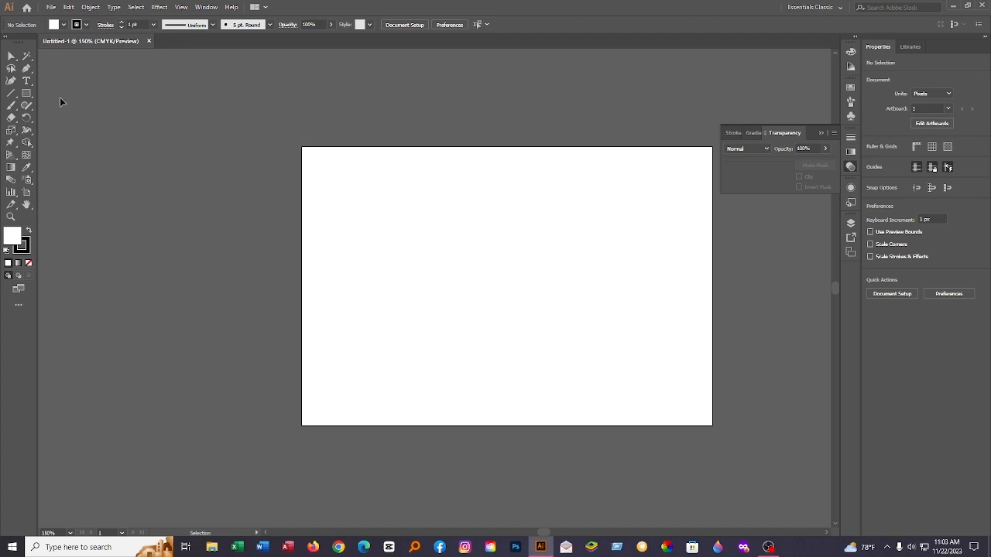
# Step: Add a line of point text reading "Graphics Learn" in the upper part of the artboard, replacing the placeholder text
pyautogui.click(28, 82)
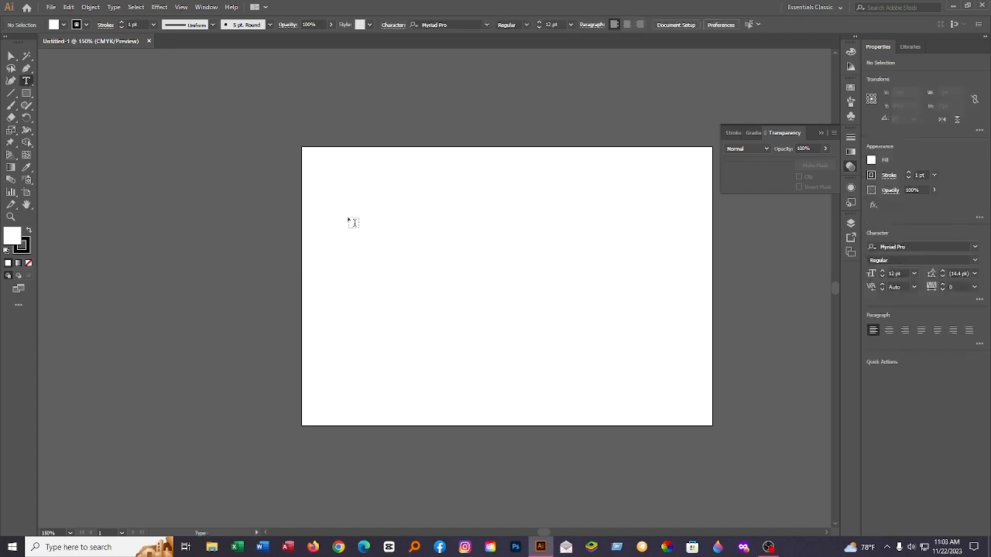
pyautogui.click(384, 226)
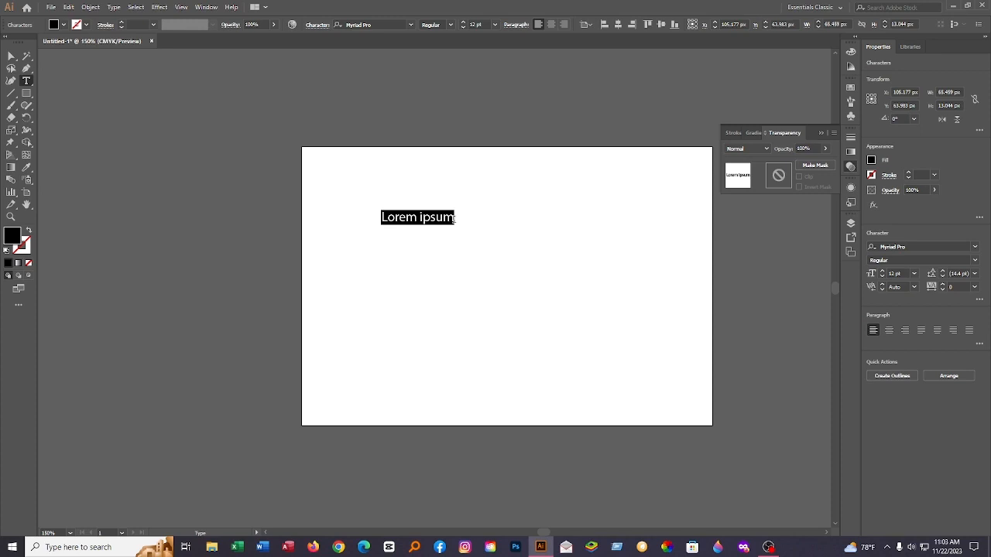
pyautogui.press('BackSpace')
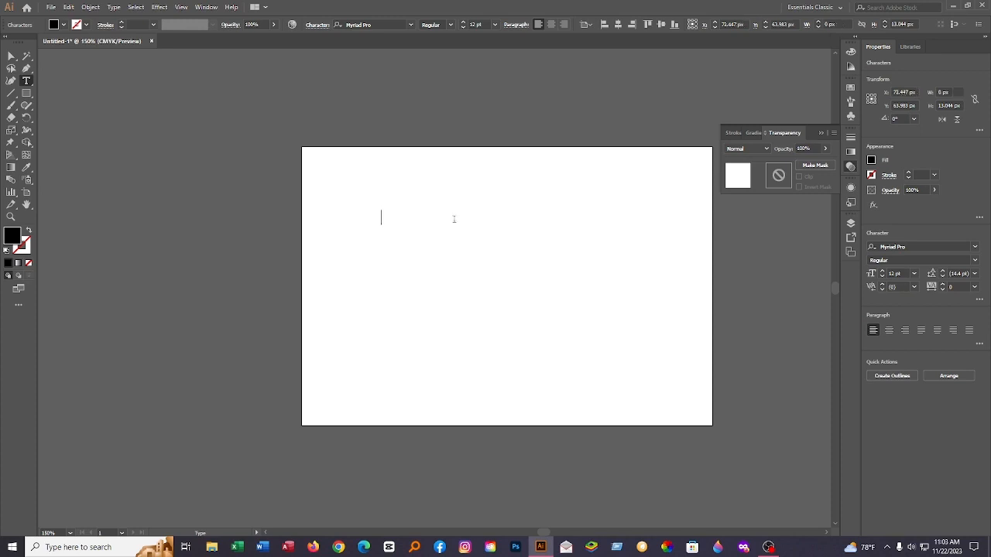
pyautogui.write('Gra')
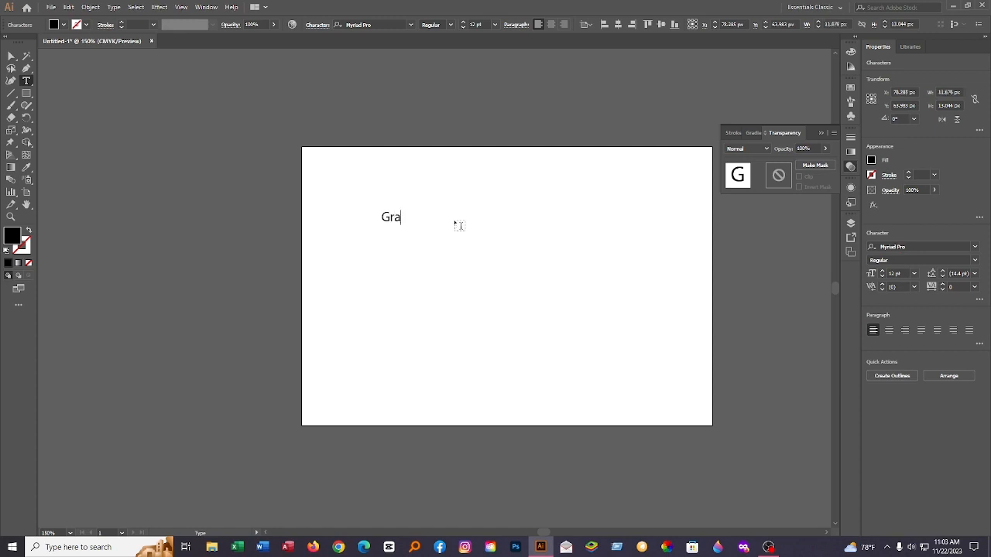
pyautogui.write('phics Learn')
# Step: Move the "Graphics Learn" text a little down and to the right on the artboard, then deselect it
pyautogui.click(11, 56)
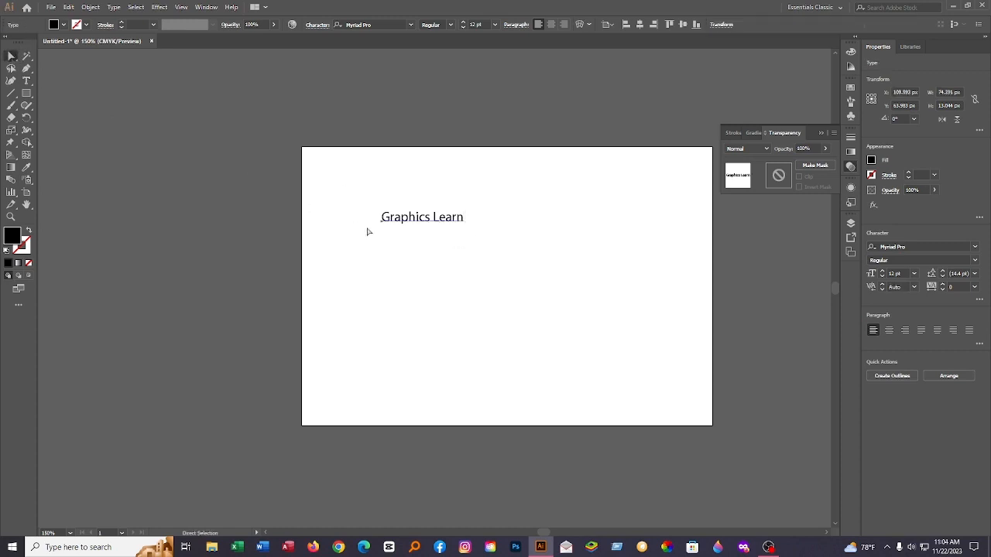
pyautogui.click(416, 254)
pyautogui.moveTo(429, 223); pyautogui.dragTo(448, 268)
pyautogui.click(440, 188)
pyautogui.click(458, 221)
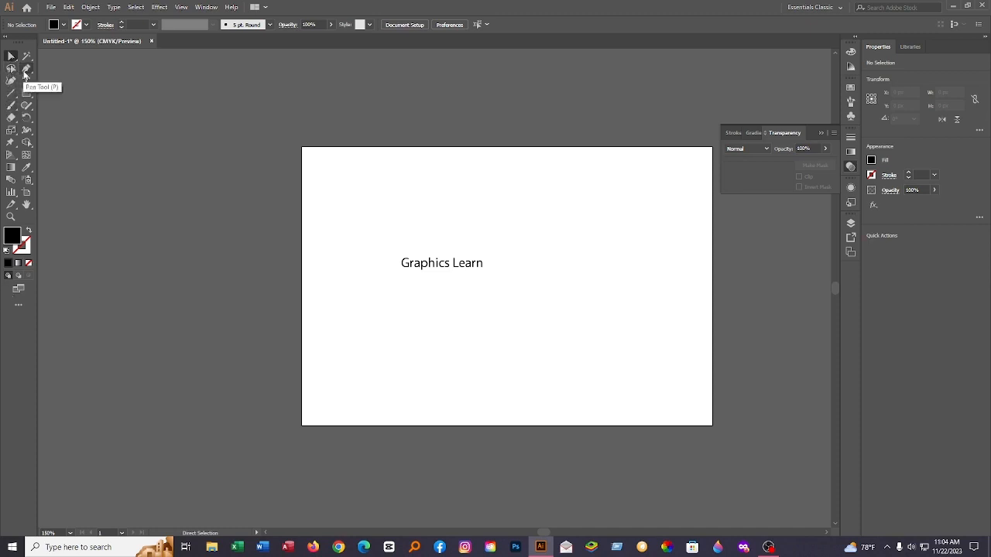
# Step: Reset the Advanced toolbar to its default tool arrangement
pyautogui.click(19, 307)
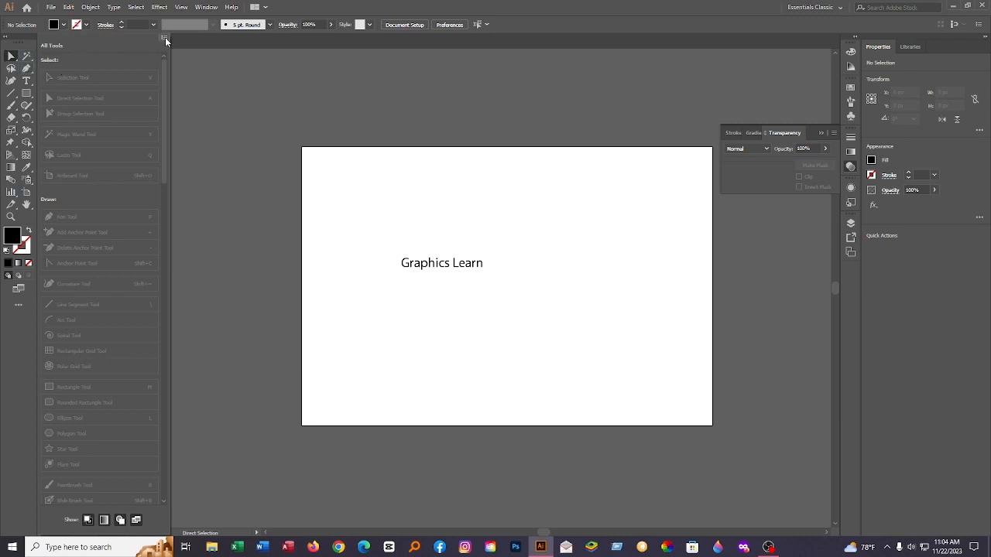
pyautogui.click(164, 37)
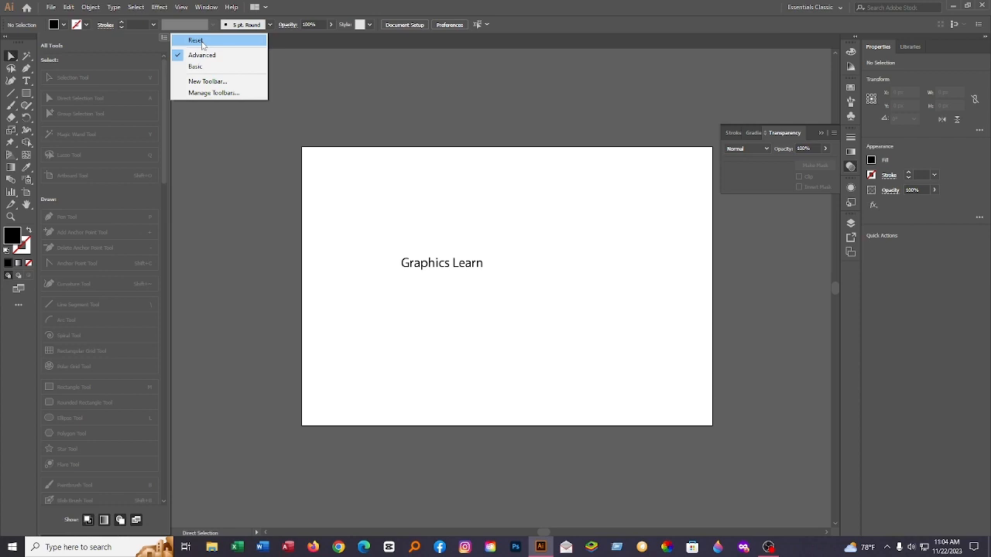
pyautogui.click(196, 41)
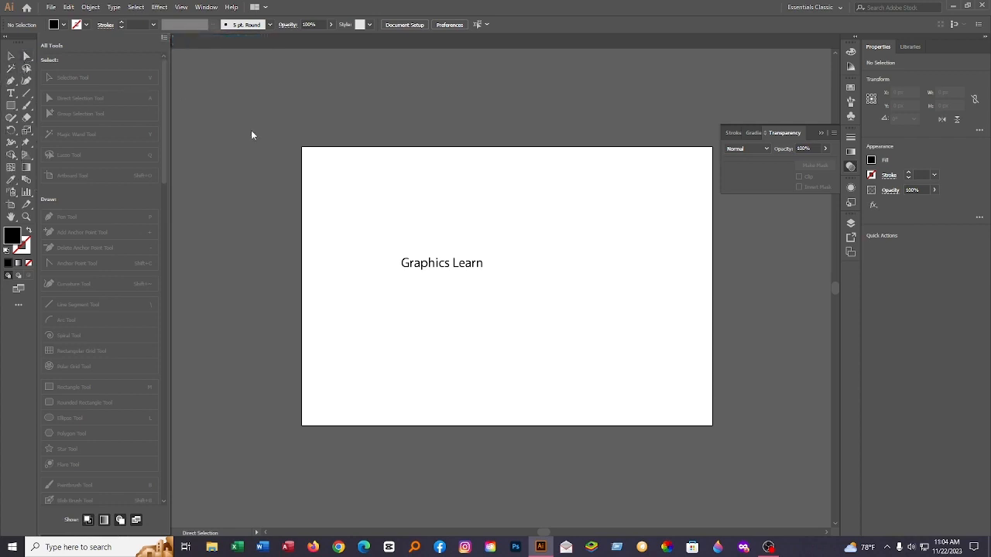
pyautogui.click(251, 133)
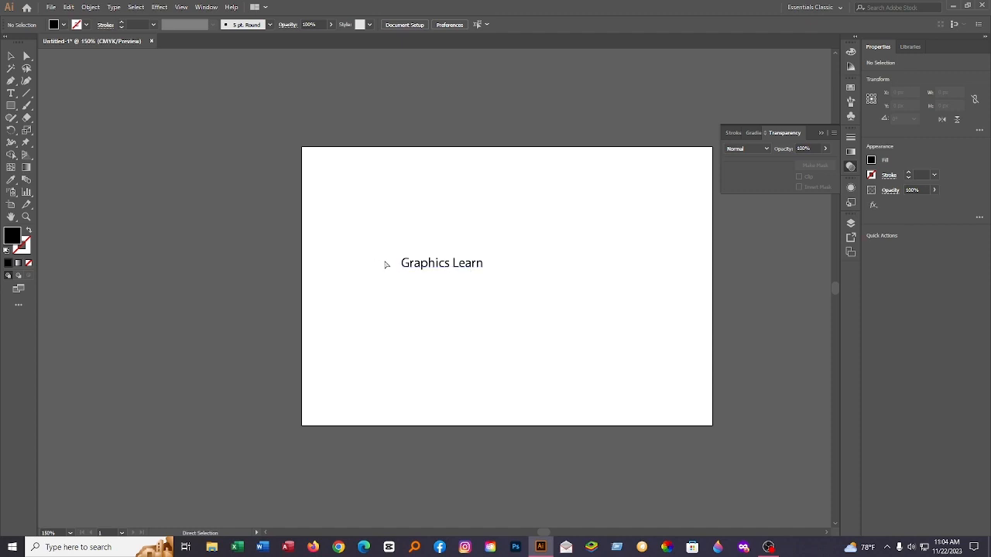
# Step: Select the "Graphics Learn" text and move it toward the left side of the artboard
pyautogui.click(11, 57)
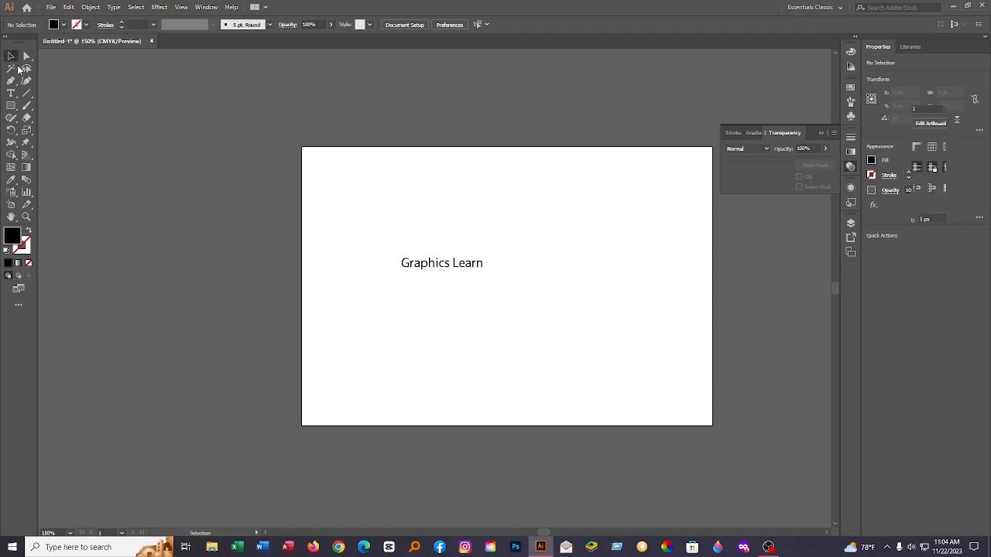
pyautogui.click(432, 264)
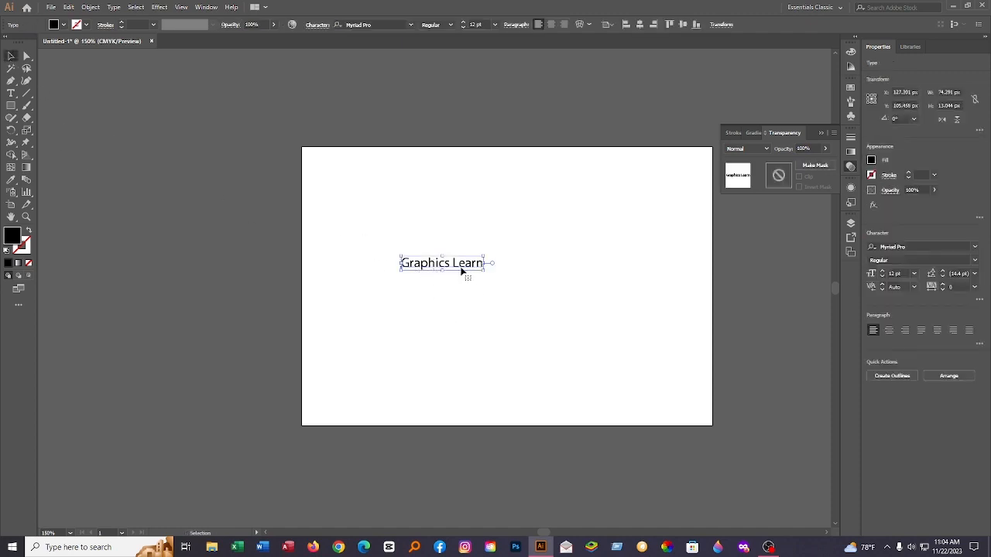
pyautogui.moveTo(461, 270); pyautogui.dragTo(425, 277)
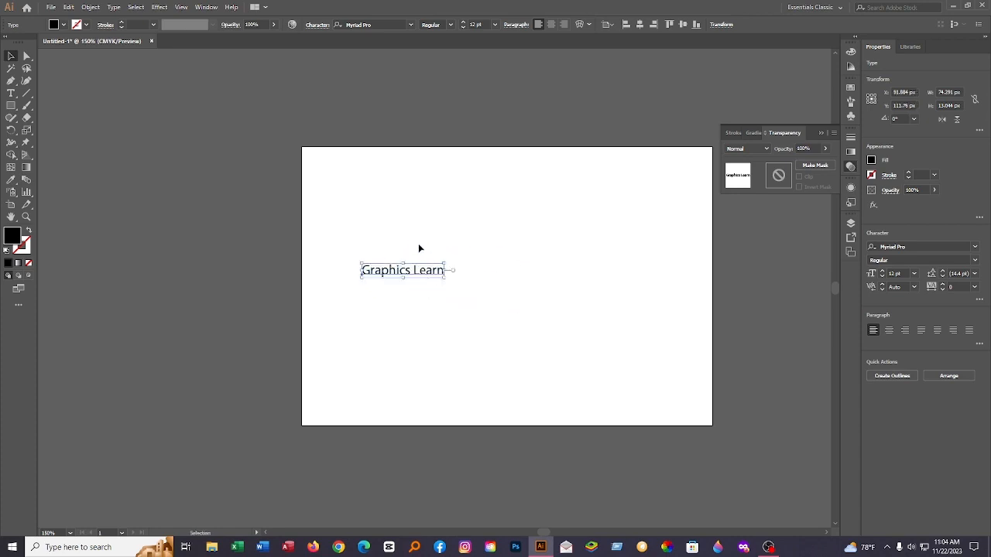
# Step: Set the text's font size to 36 pt and shift the enlarged text slightly up and to the left
pyautogui.click(495, 25)
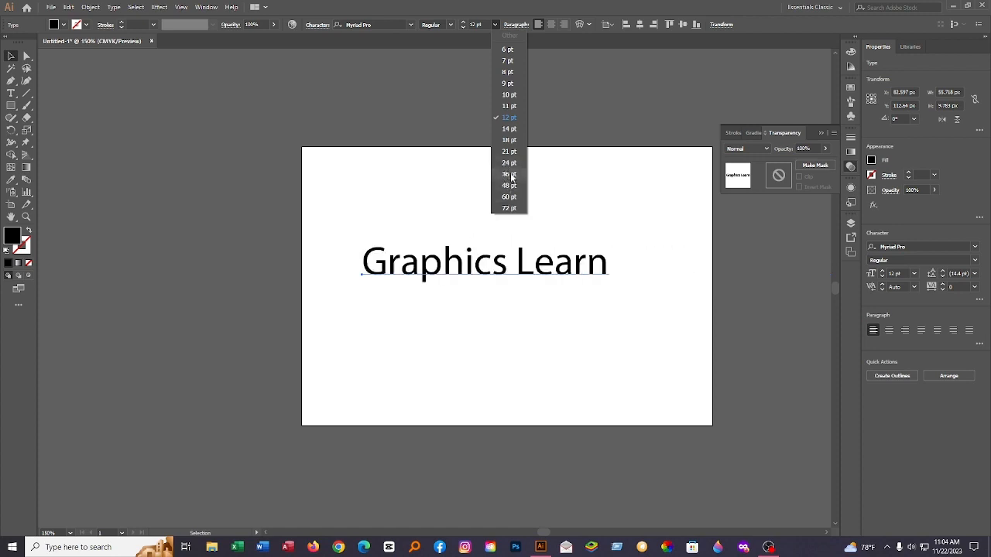
pyautogui.click(511, 175)
pyautogui.click(540, 207)
pyautogui.moveTo(549, 261); pyautogui.dragTo(522, 255)
pyautogui.click(527, 220)
pyautogui.click(531, 215)
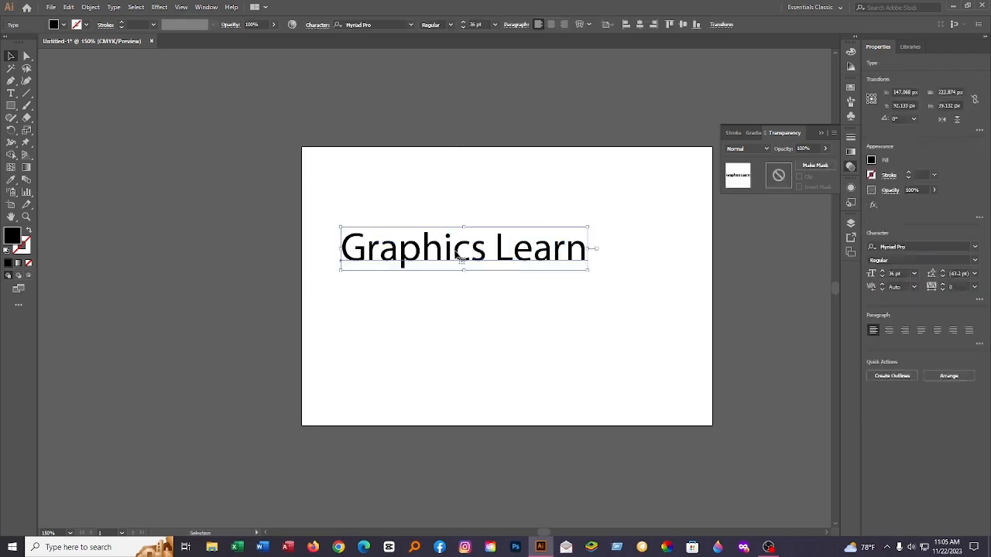
# Step: Change the text's font to Oswald and move the text slightly to the right
pyautogui.click(410, 28)
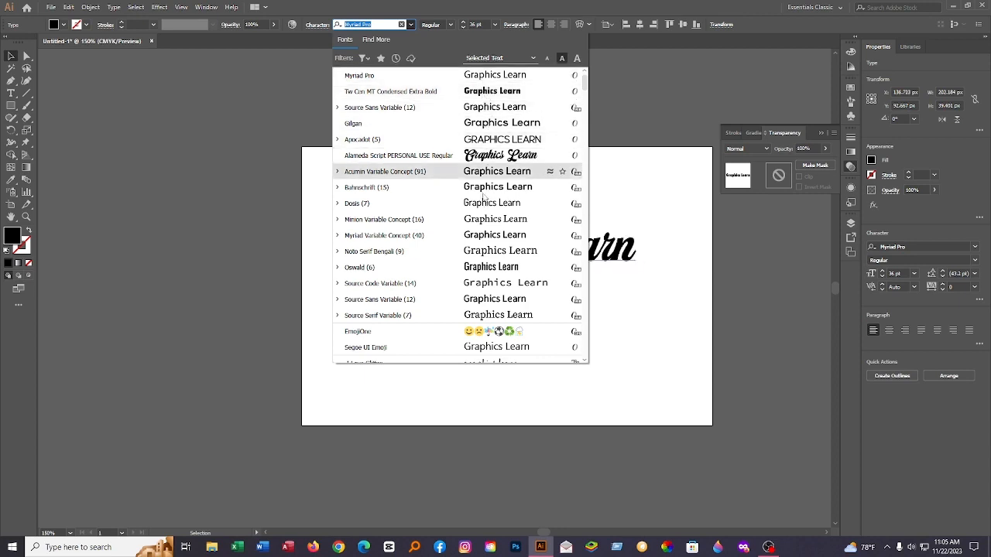
pyautogui.scroll(-1, 492, 279)
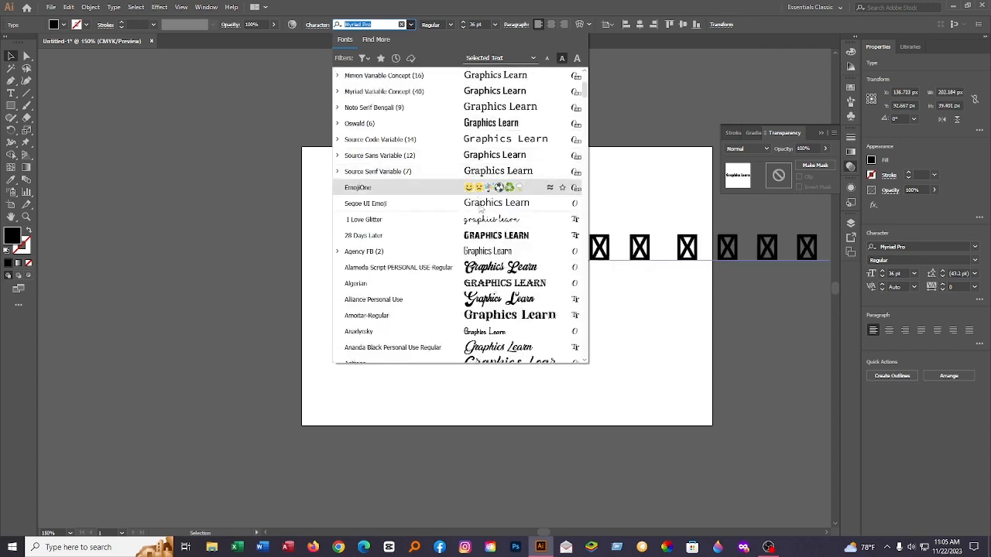
pyautogui.scroll(-4, 488, 267)
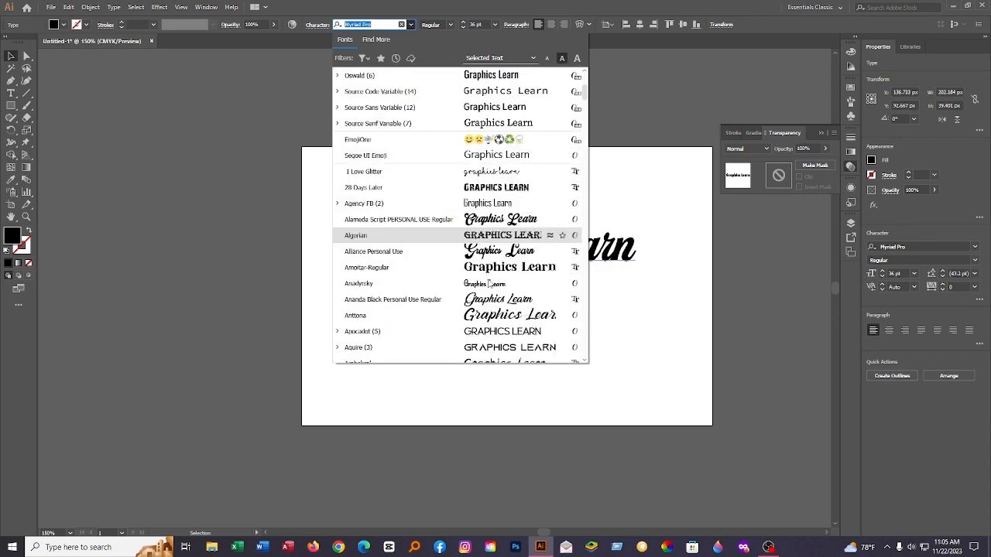
pyautogui.scroll(3, 493, 236)
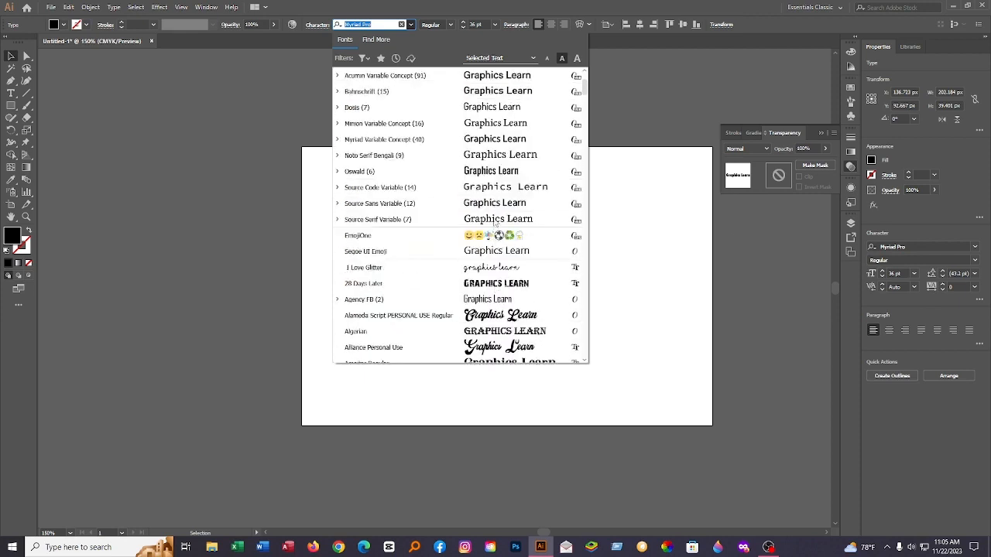
pyautogui.scroll(2, 492, 194)
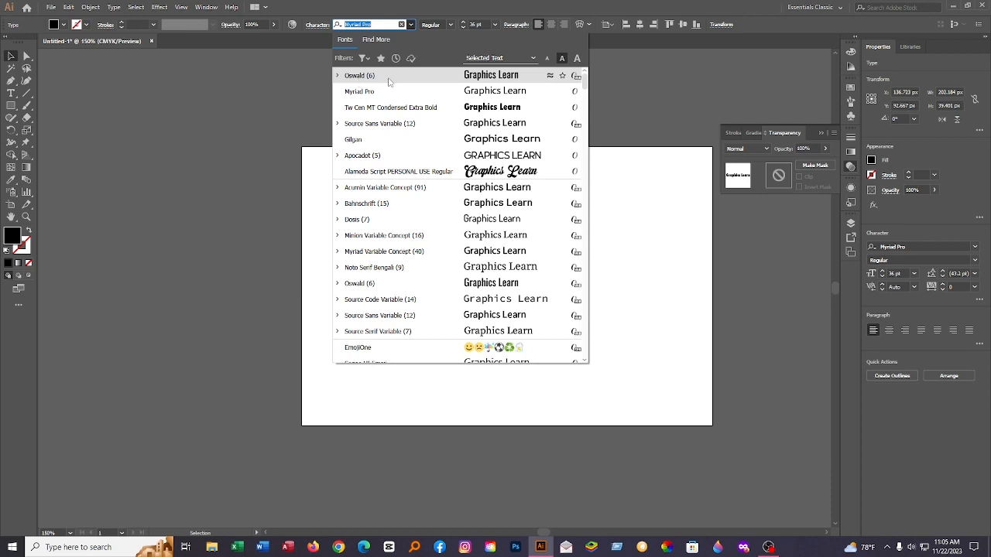
pyautogui.click(462, 78)
pyautogui.moveTo(497, 263); pyautogui.dragTo(545, 252)
pyautogui.click(570, 181)
pyautogui.click(545, 192)
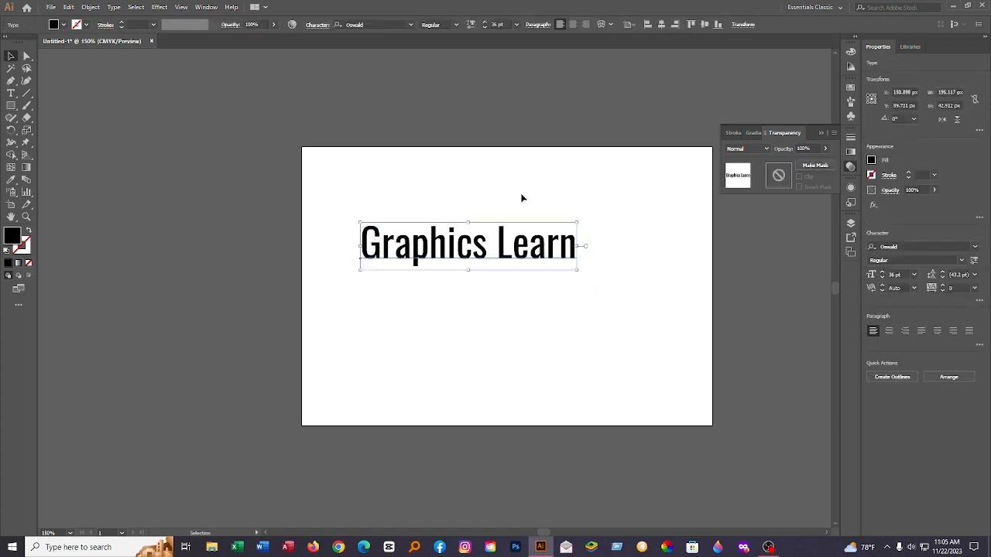
# Step: Fill the text with blue (#1313D8) and move it slightly up and to the right
pyautogui.doubleClick(13, 242)
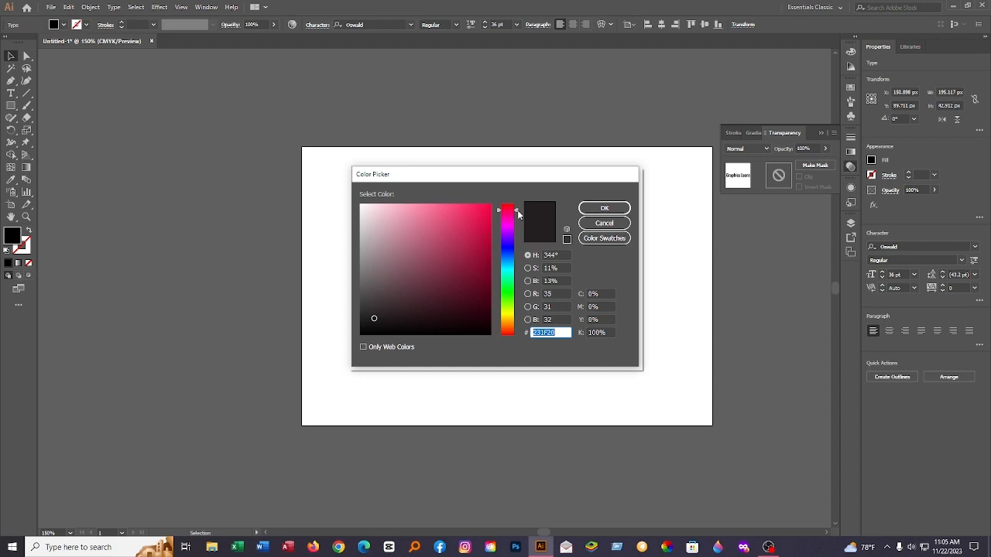
pyautogui.moveTo(517, 210); pyautogui.dragTo(478, 224)
pyautogui.click(604, 208)
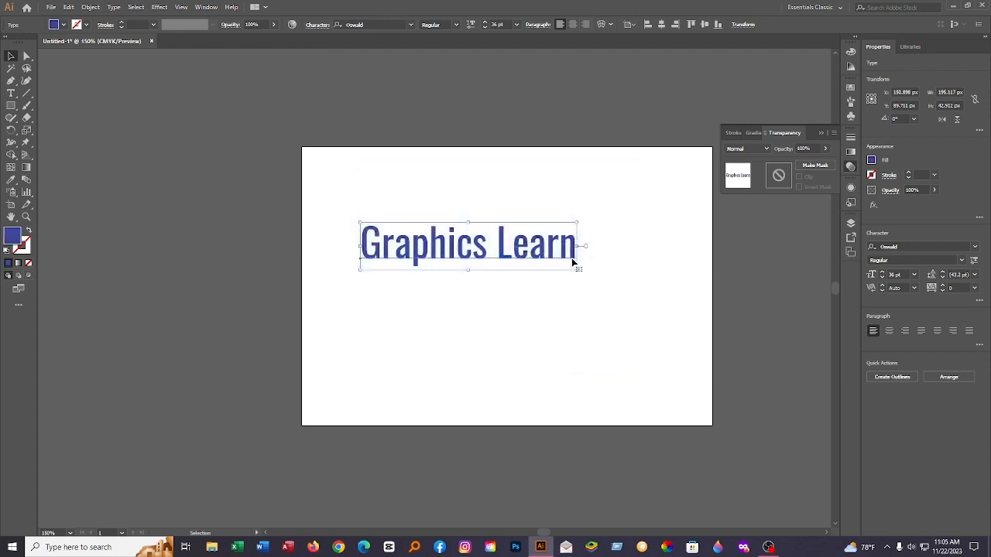
pyautogui.moveTo(568, 255)
pyautogui.mouseDown()
pyautogui.moveTo(586, 284)
pyautogui.moveTo(582, 242)
pyautogui.mouseUp()
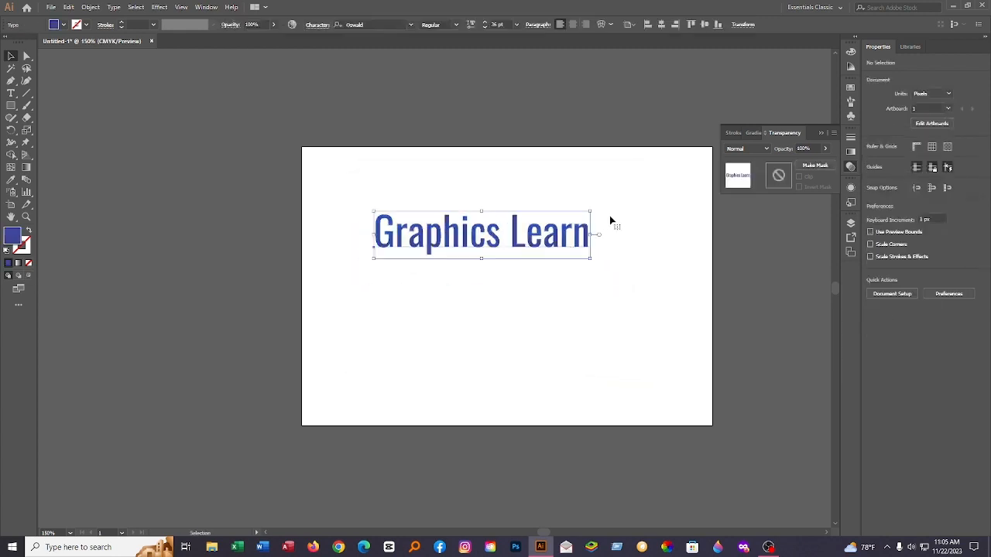
# Step: Fill the text with red (#F4082A) and move it to the upper middle of the artboard
pyautogui.doubleClick(17, 239)
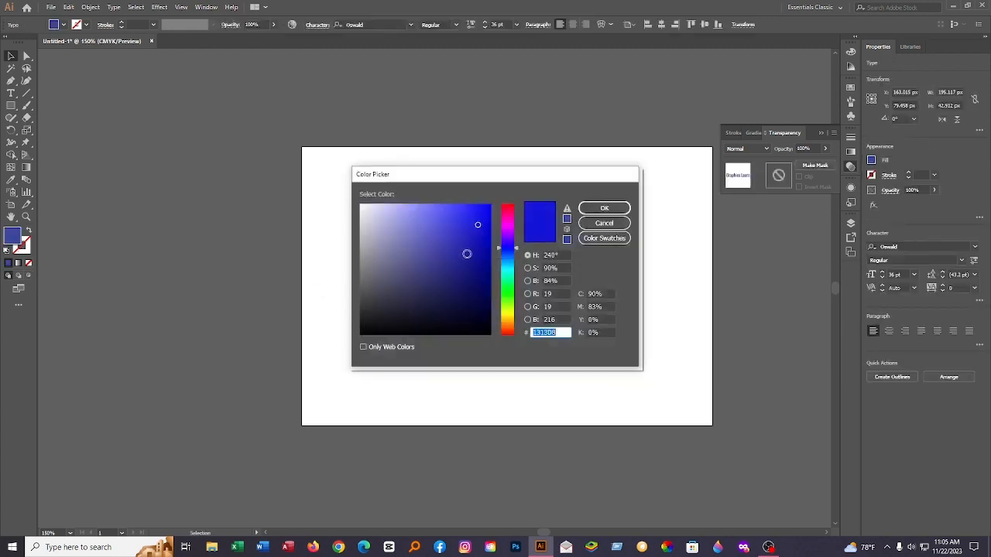
pyautogui.moveTo(507, 248); pyautogui.dragTo(490, 216)
pyautogui.click(490, 216)
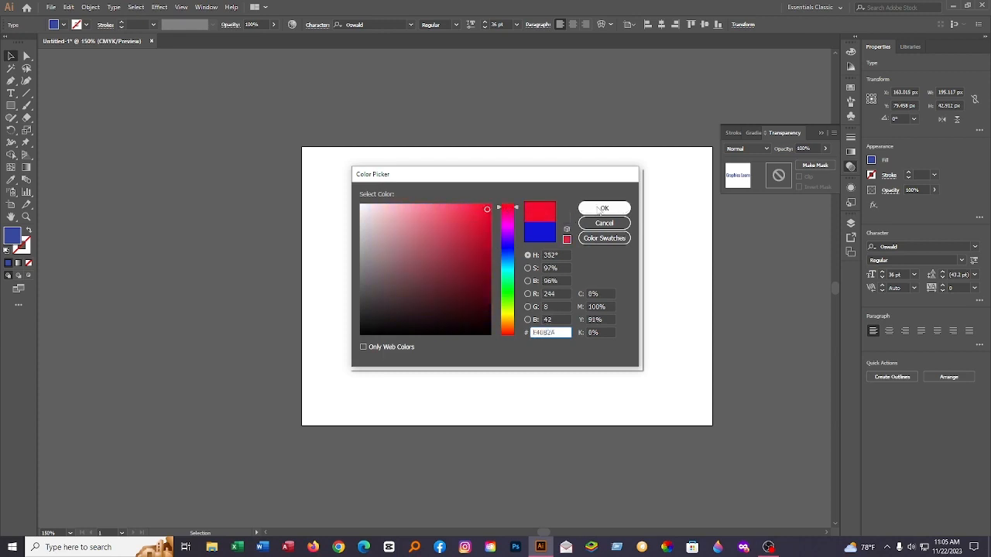
pyautogui.click(604, 208)
pyautogui.click(549, 295)
pyautogui.moveTo(554, 257); pyautogui.dragTo(581, 248)
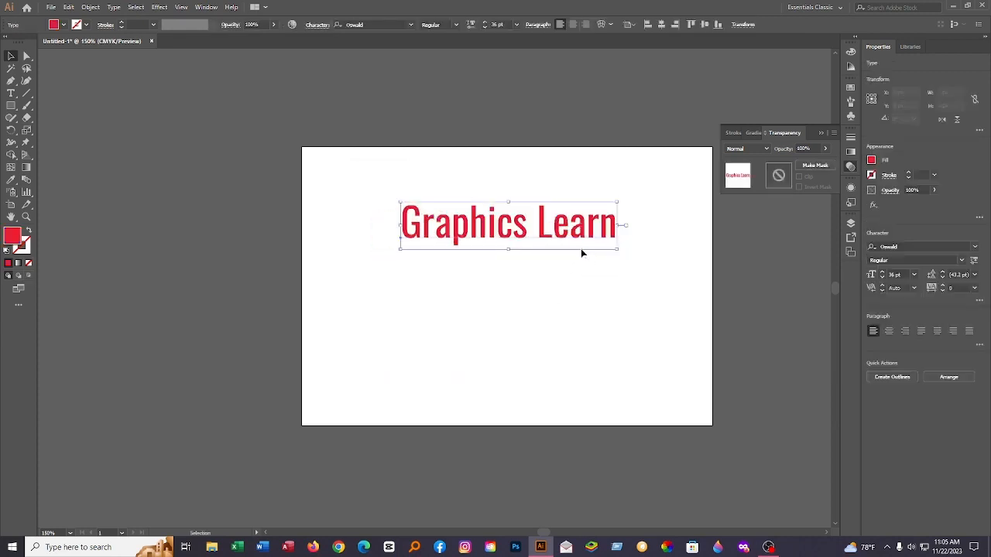
pyautogui.click(581, 249)
pyautogui.click(571, 234)
pyautogui.click(557, 277)
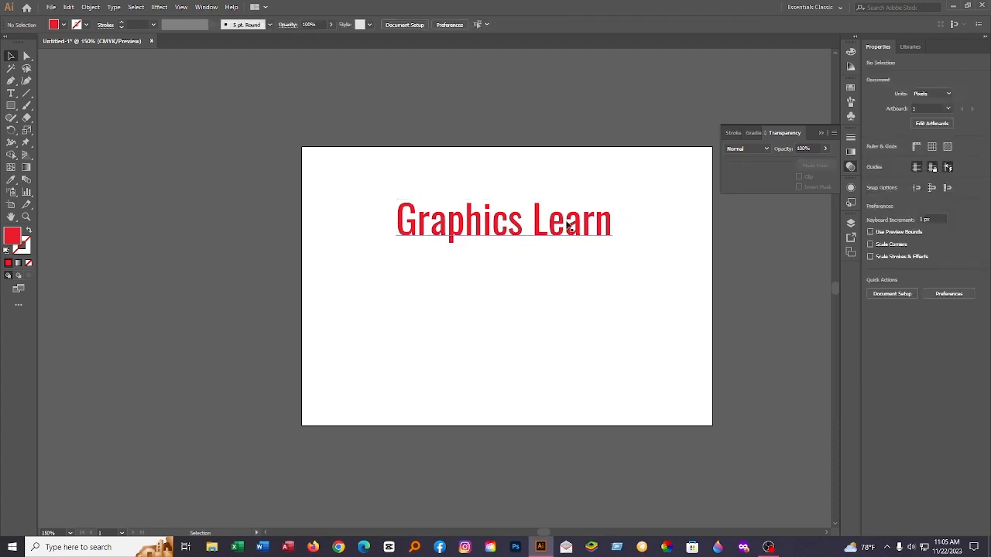
# Step: Move the text slightly down and draw a red rectangle about 193 × 110 px below it
pyautogui.moveTo(571, 214)
pyautogui.mouseDown()
pyautogui.moveTo(577, 243)
pyautogui.moveTo(567, 222)
pyautogui.mouseUp()
pyautogui.click(582, 256)
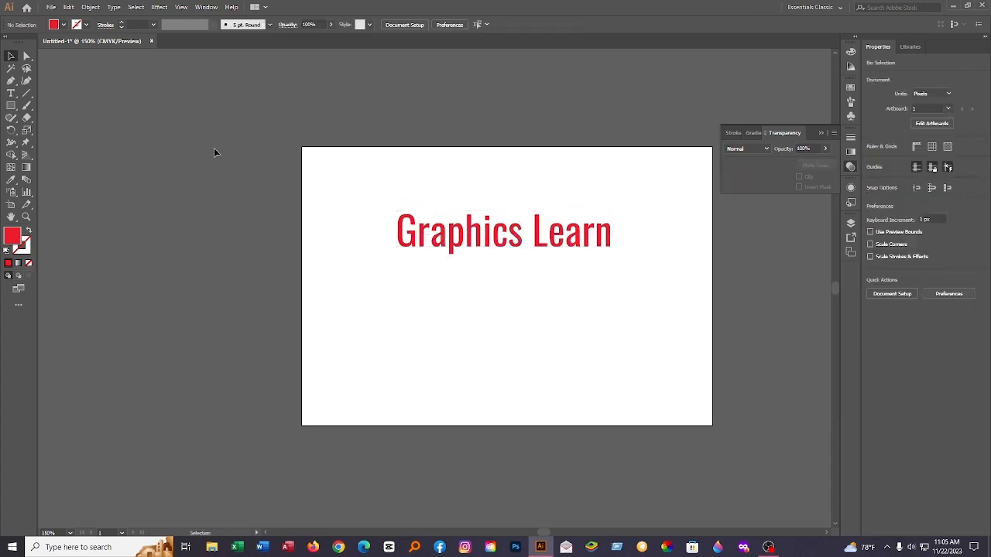
pyautogui.click(11, 106)
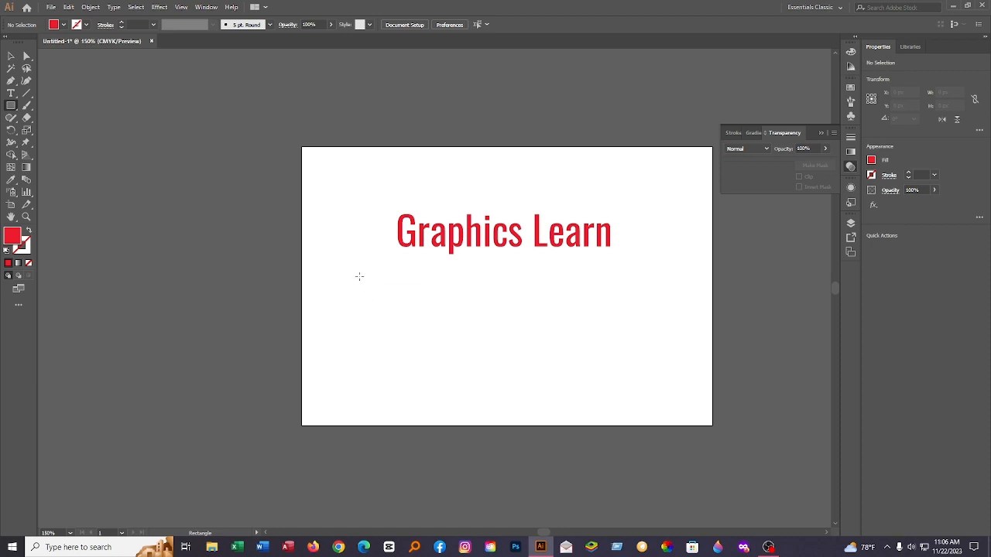
pyautogui.moveTo(359, 276); pyautogui.dragTo(573, 397)
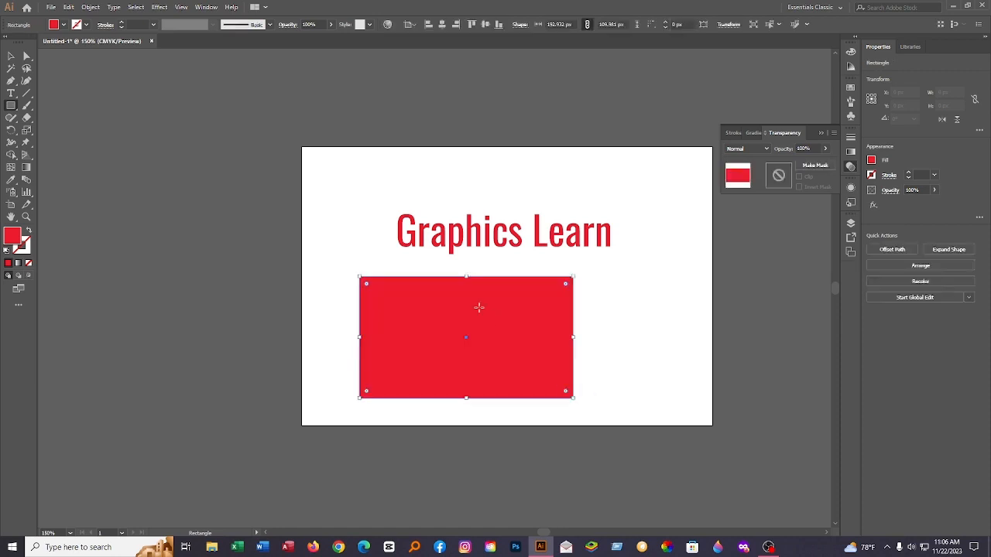
pyautogui.click(11, 56)
pyautogui.click(312, 229)
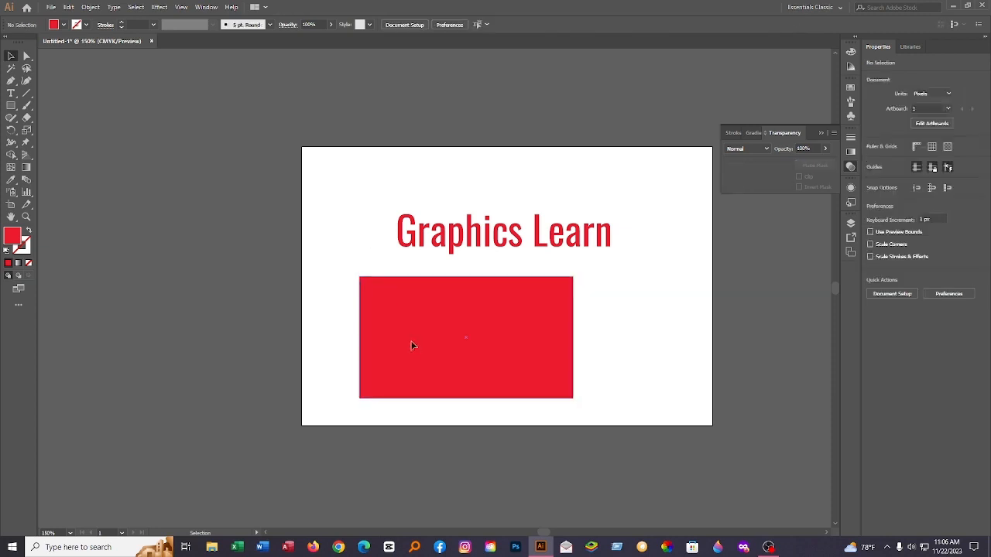
# Step: Move the red rectangle to roughly centred beneath the text and enlarge it to about 198 × 115 px
pyautogui.moveTo(411, 341); pyautogui.dragTo(470, 355)
pyautogui.click(646, 316)
pyautogui.moveTo(591, 350)
pyautogui.mouseDown()
pyautogui.moveTo(565, 337)
pyautogui.moveTo(589, 345)
pyautogui.mouseUp()
pyautogui.click(633, 336)
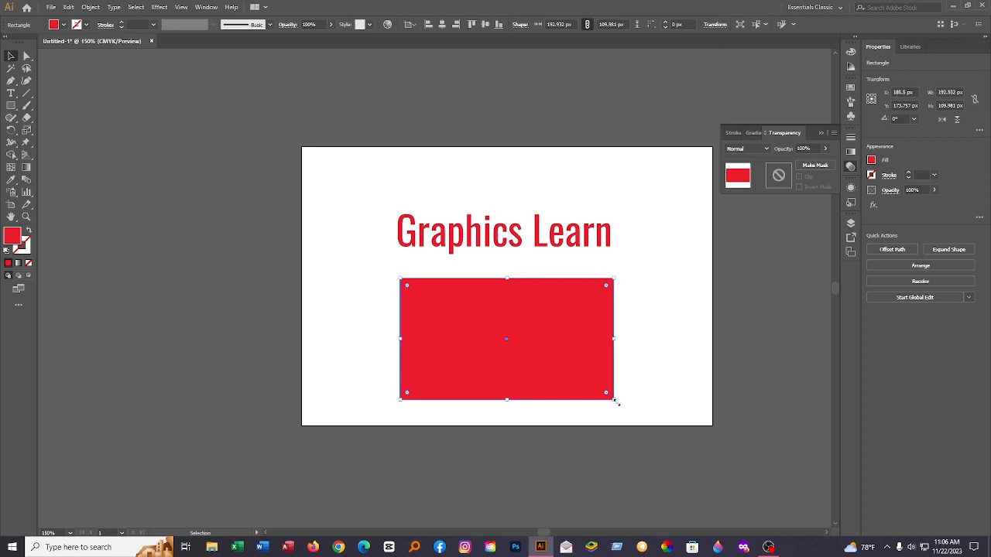
pyautogui.moveTo(614, 399)
pyautogui.mouseDown()
pyautogui.moveTo(632, 421)
pyautogui.moveTo(584, 396)
pyautogui.moveTo(639, 426)
pyautogui.moveTo(592, 388)
pyautogui.moveTo(630, 407)
pyautogui.moveTo(619, 405)
pyautogui.mouseUp()
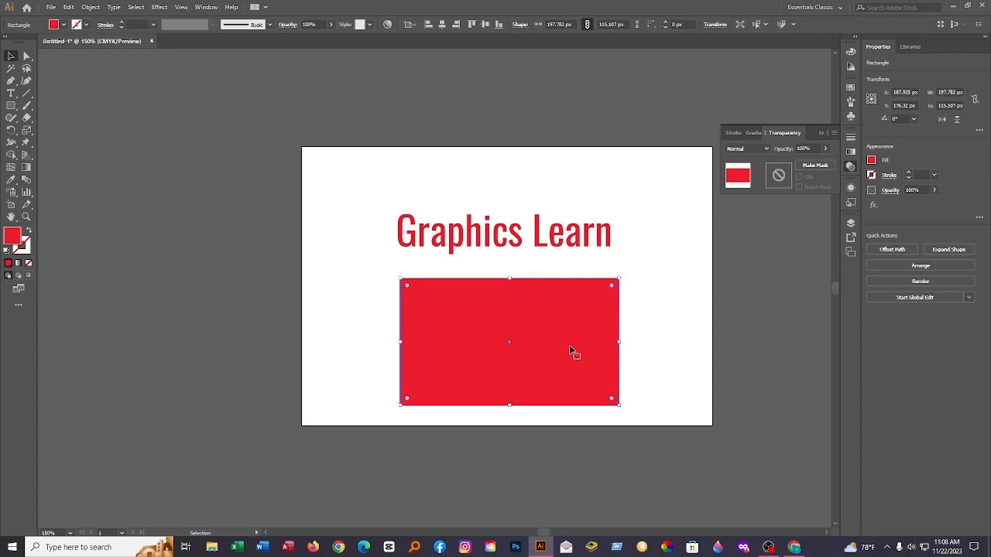
pyautogui.moveTo(569, 347); pyautogui.dragTo(588, 326)
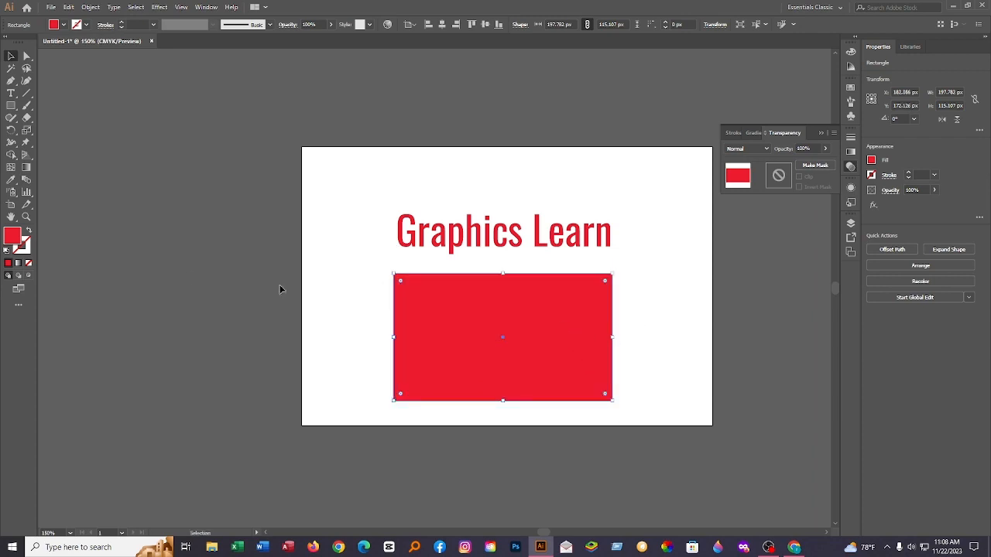
# Step: Fill the rectangle with magenta (#F20AD6) and move it slightly to the right
pyautogui.doubleClick(18, 239)
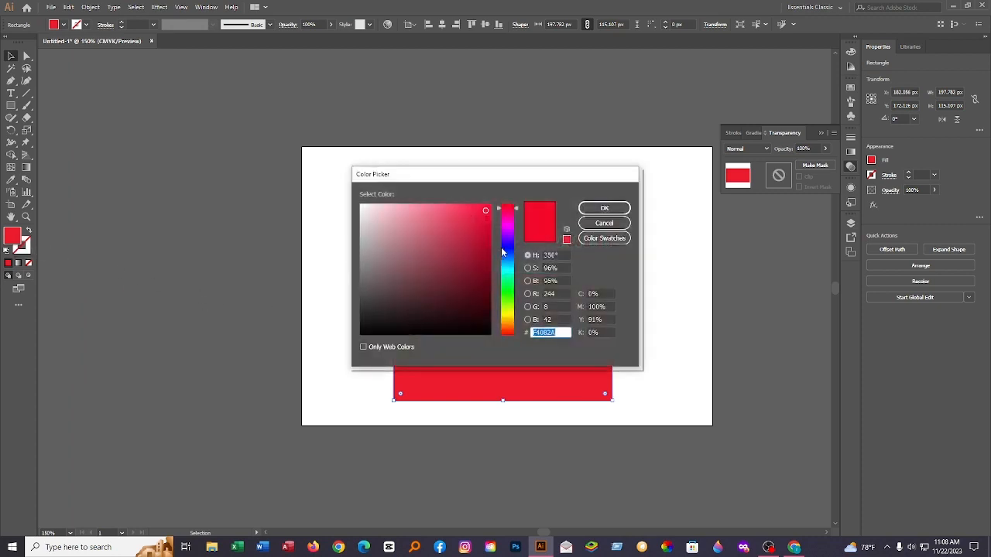
pyautogui.moveTo(504, 218); pyautogui.dragTo(504, 225)
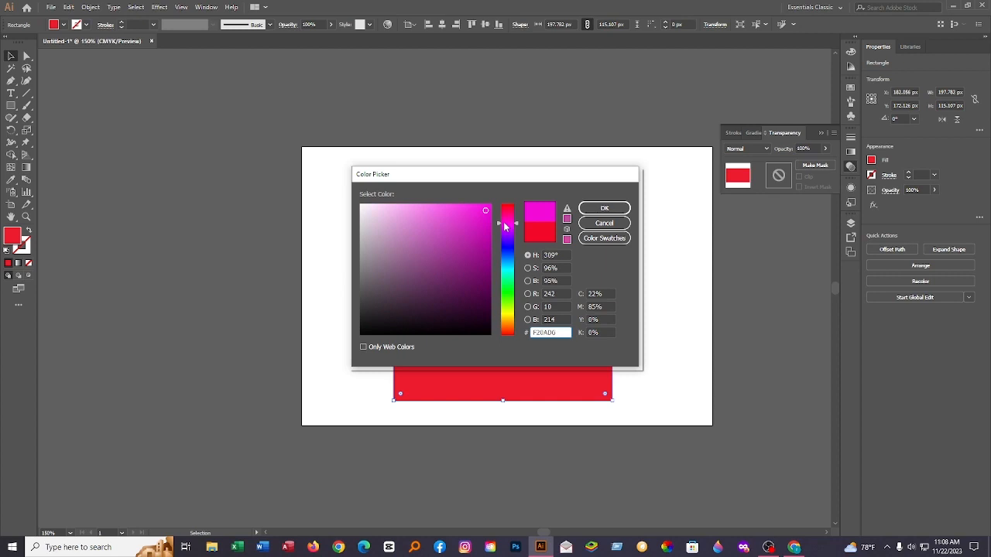
pyautogui.click(583, 211)
pyautogui.click(322, 245)
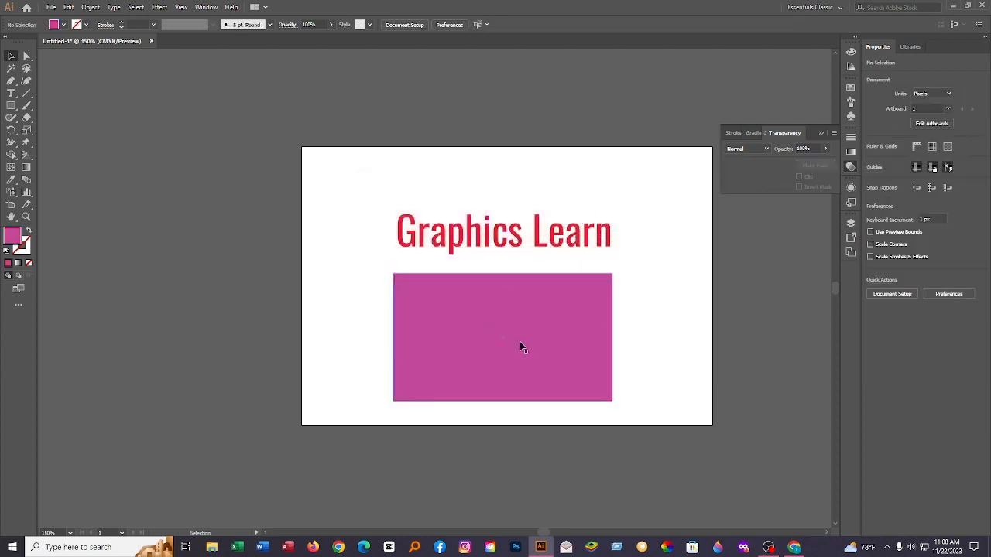
pyautogui.moveTo(519, 342); pyautogui.dragTo(564, 335)
pyautogui.click(655, 323)
pyautogui.click(641, 330)
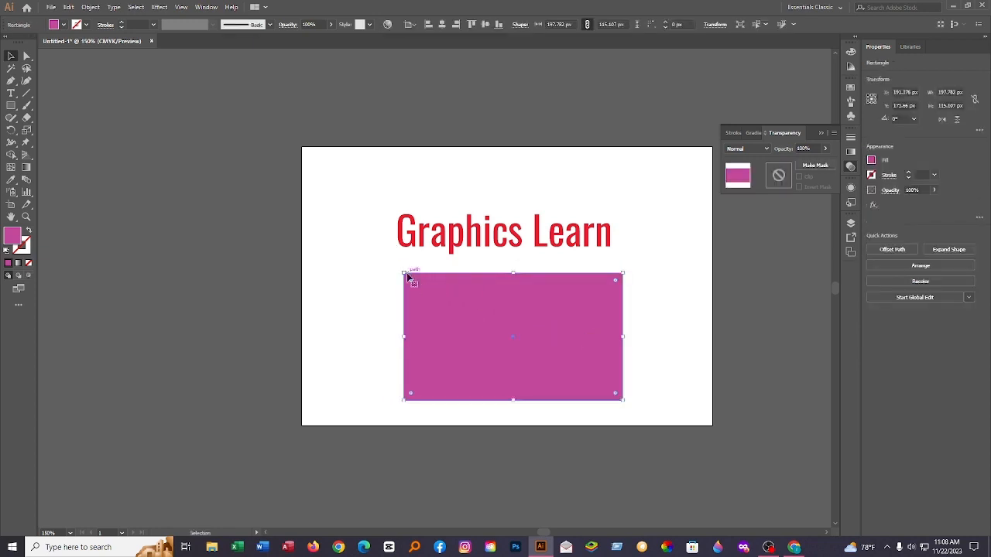
# Step: Round all four corners of the rectangle directly on the shape to a radius of about 19.75 px
pyautogui.scroll(4, 398, 277)
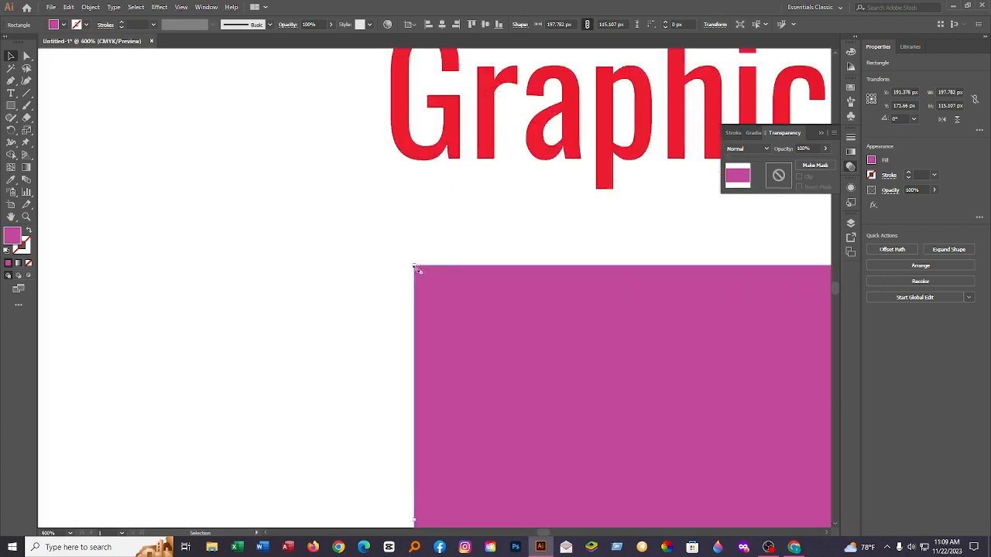
pyautogui.scroll(-4, 416, 268)
pyautogui.scroll(4, 706, 275)
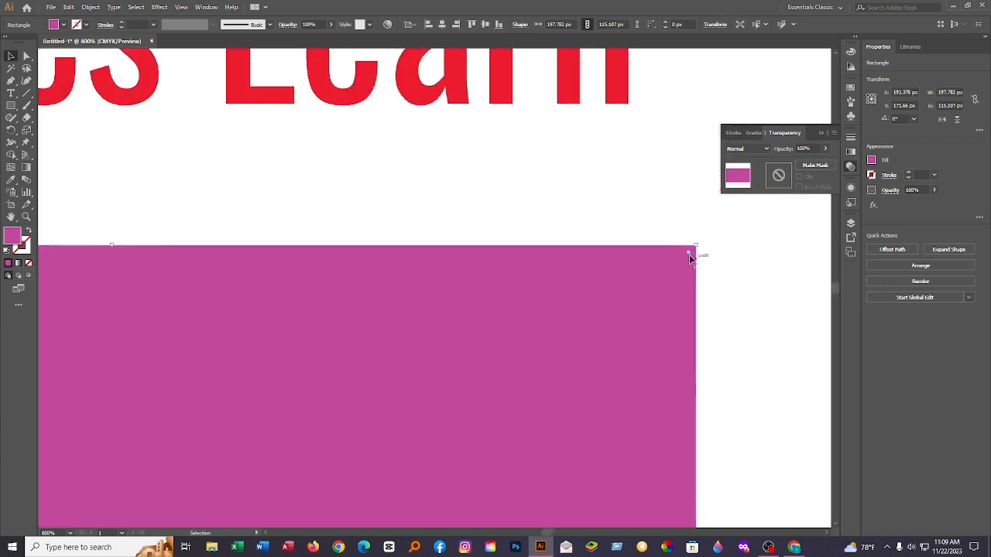
pyautogui.scroll(-3, 686, 311)
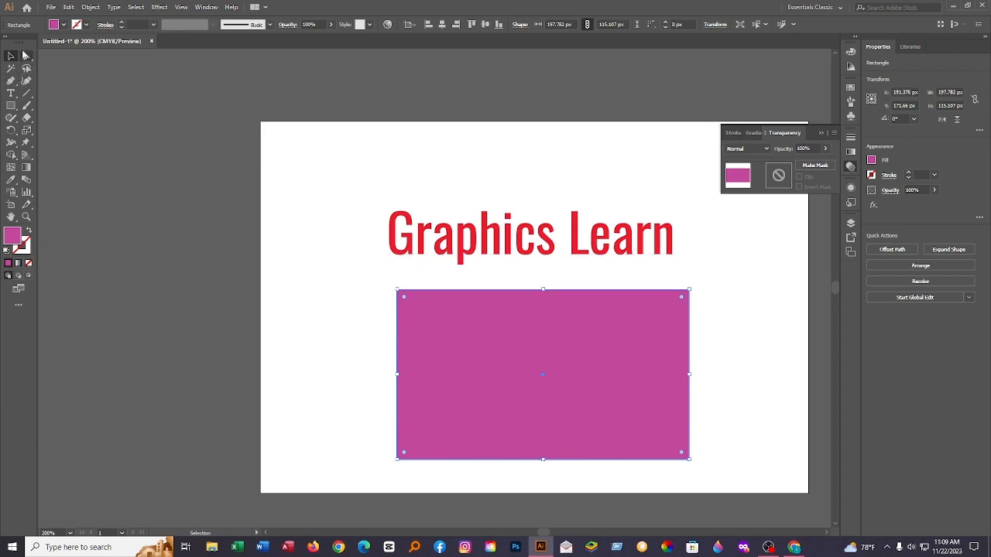
pyautogui.click(26, 56)
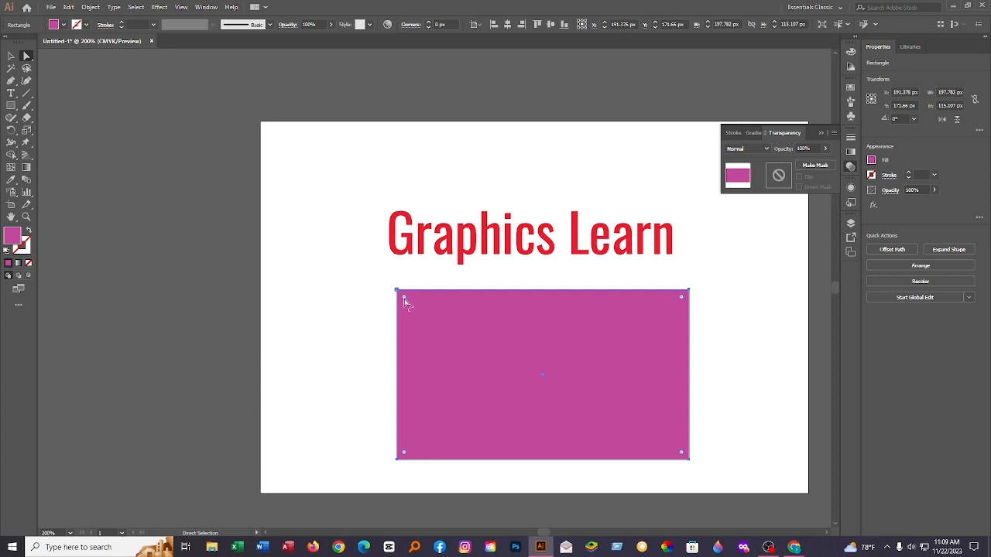
pyautogui.scroll(3, 404, 300)
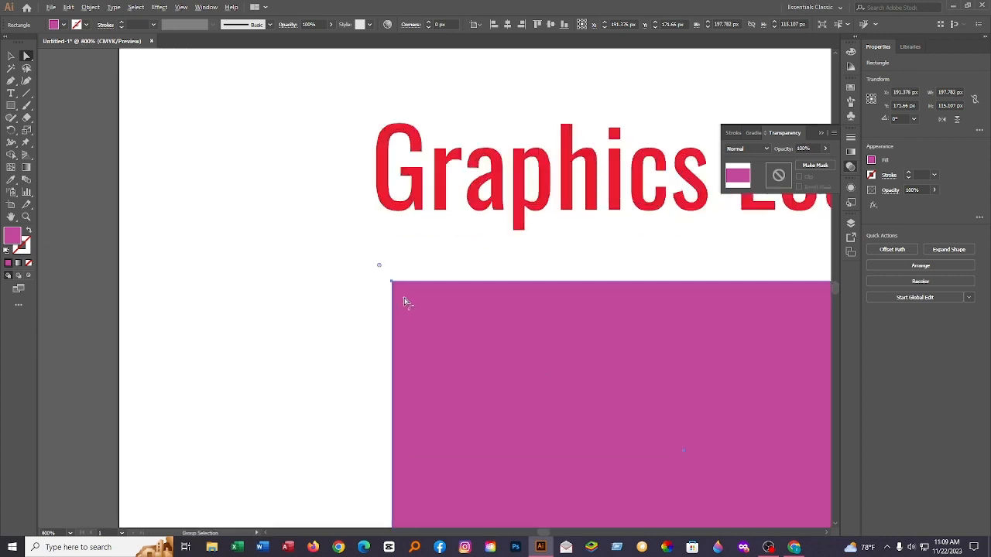
pyautogui.scroll(-2, 369, 263)
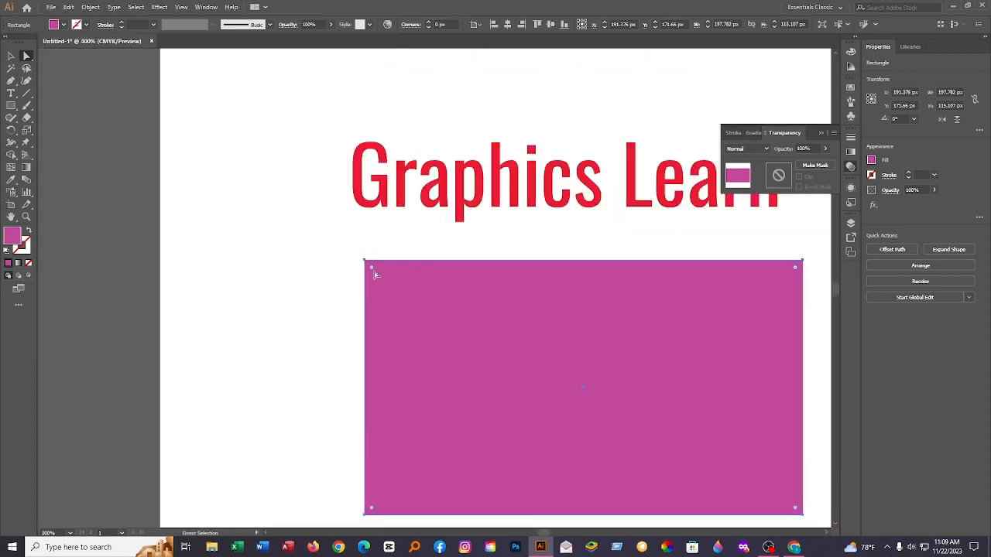
pyautogui.scroll(-1, 372, 269)
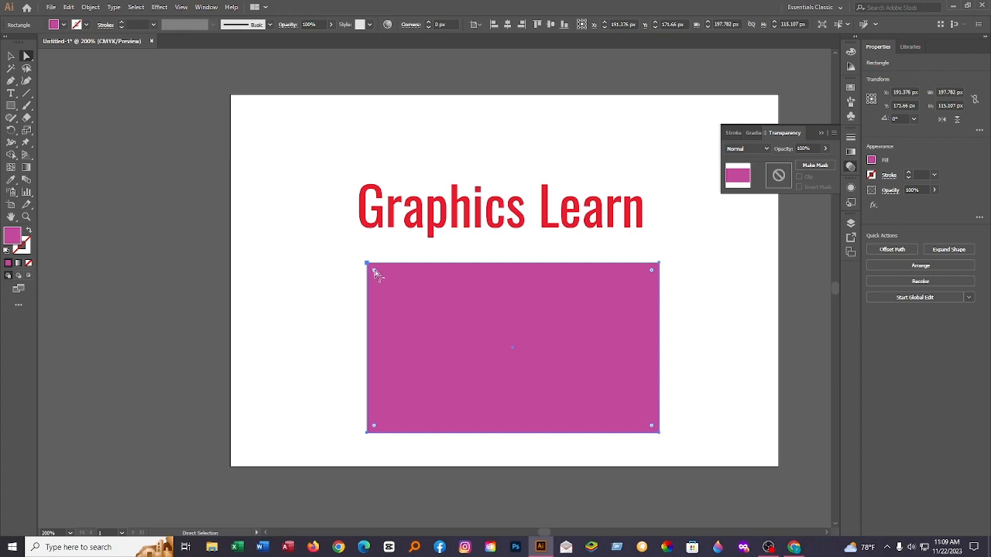
pyautogui.moveTo(374, 272); pyautogui.dragTo(385, 302)
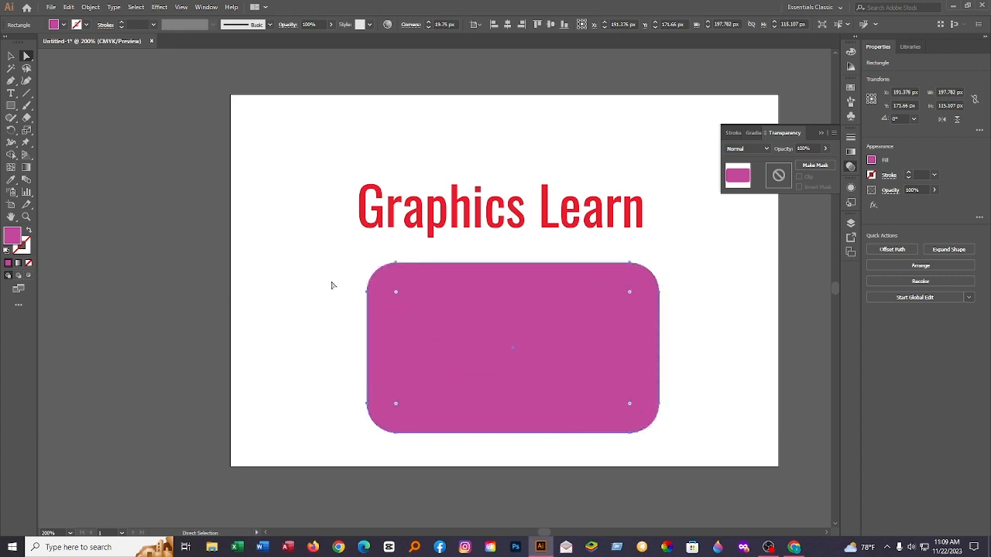
pyautogui.click(312, 271)
# Step: Move the rounded rectangle slightly down, keeping it roughly centred beneath the text
pyautogui.moveTo(468, 342)
pyautogui.mouseDown()
pyautogui.moveTo(498, 359)
pyautogui.moveTo(457, 352)
pyautogui.mouseUp()
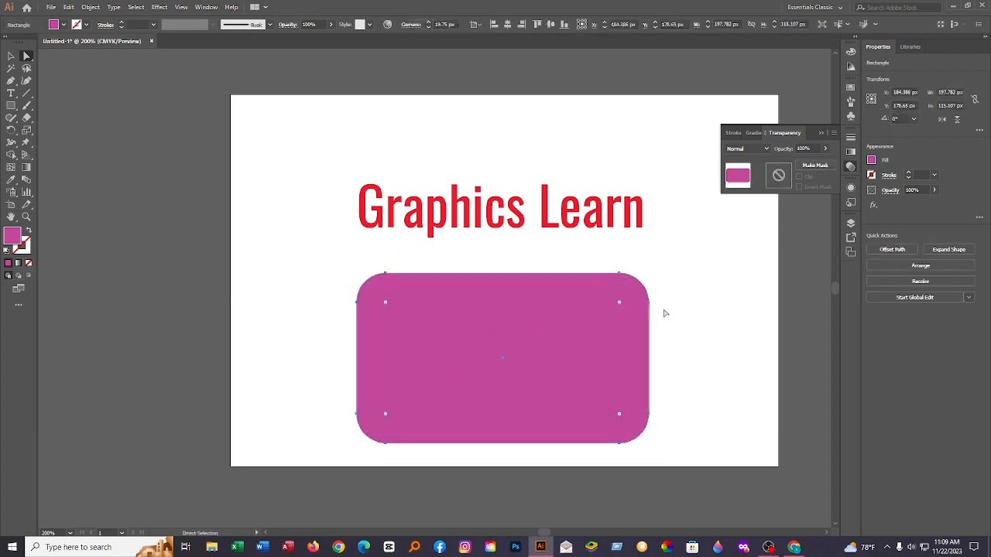
pyautogui.click(663, 312)
pyautogui.moveTo(606, 354); pyautogui.dragTo(616, 350)
pyautogui.click(712, 325)
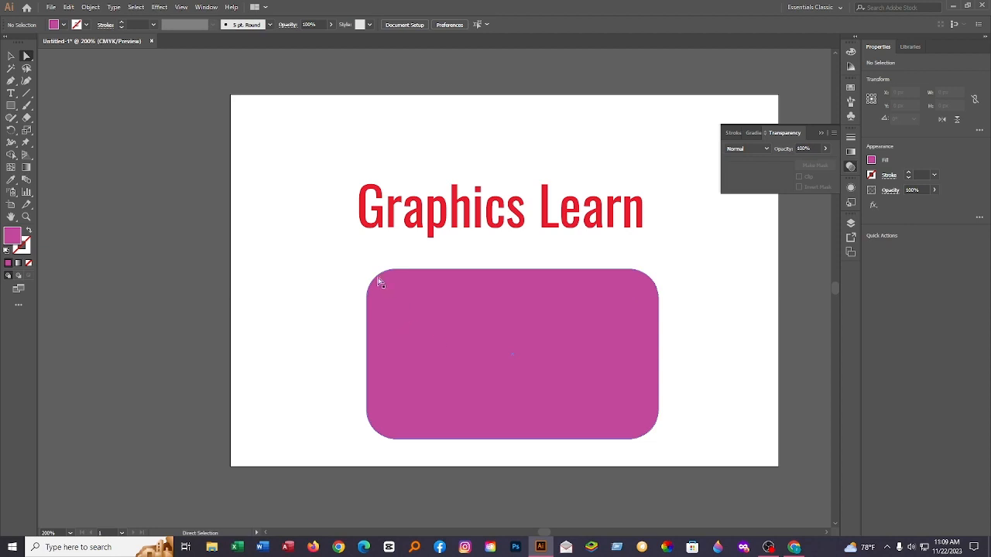
# Step: Undo the rectangle's last moves and its corner rounding
pyautogui.hotkey('ctrl', 'z')
pyautogui.hotkey('ctrl', 'z')
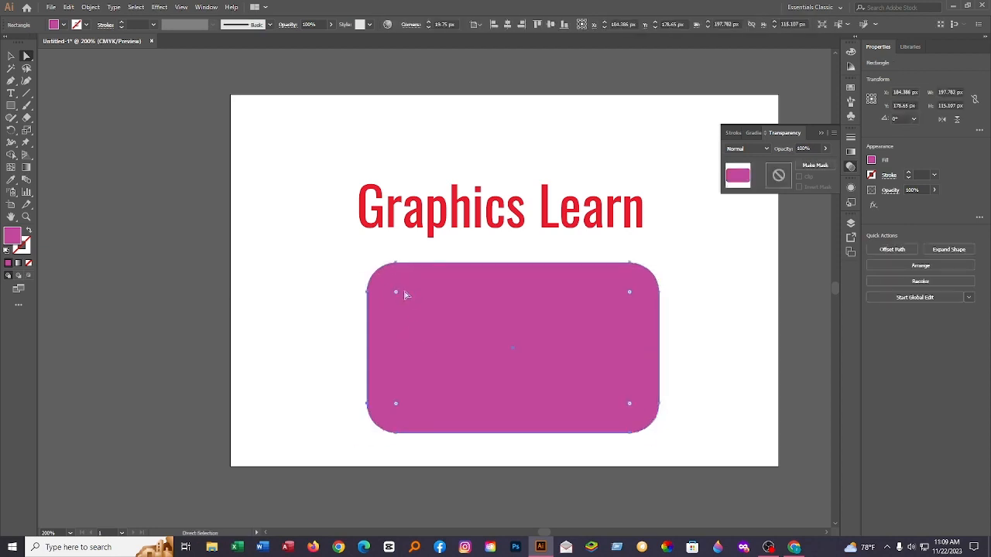
pyautogui.hotkey('ctrl', 'z')
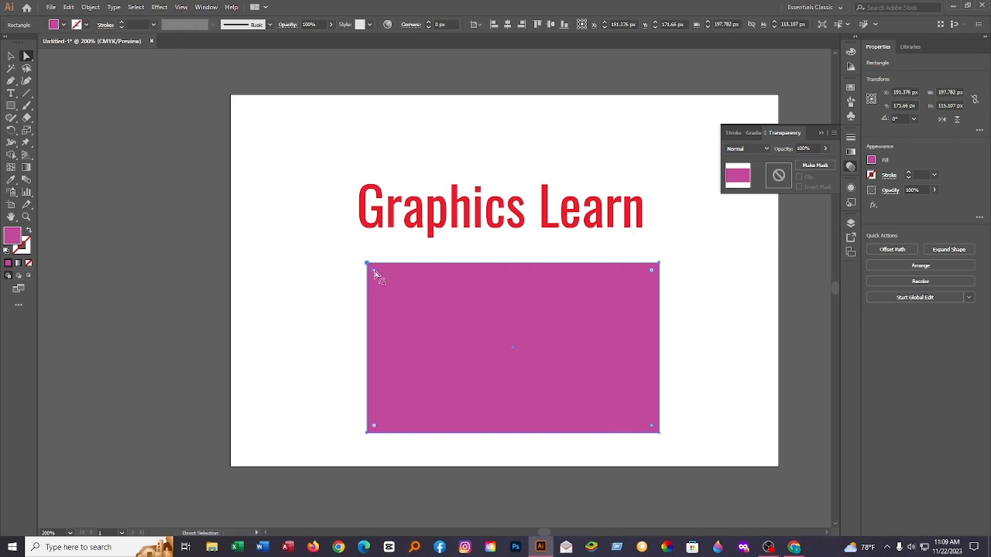
# Step: Round the rectangle's upper-left and lower-right corners to a radius of about 115 px, forming a leaf shape
pyautogui.moveTo(376, 274); pyautogui.dragTo(596, 418)
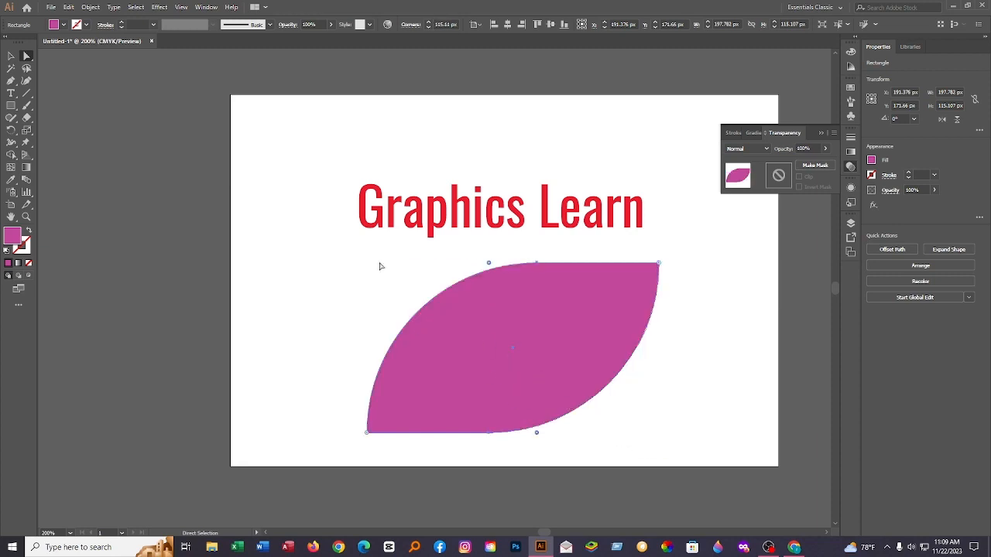
pyautogui.click(11, 56)
pyautogui.click(387, 243)
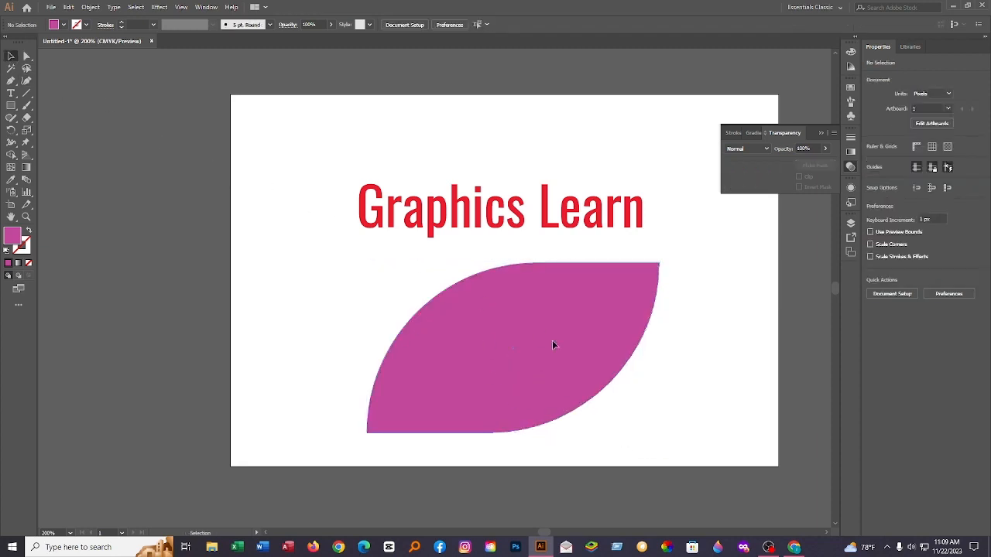
# Step: Move the leaf shape to the lower left of the artboard and narrow it to about 173 px wide
pyautogui.moveTo(552, 340); pyautogui.dragTo(454, 340)
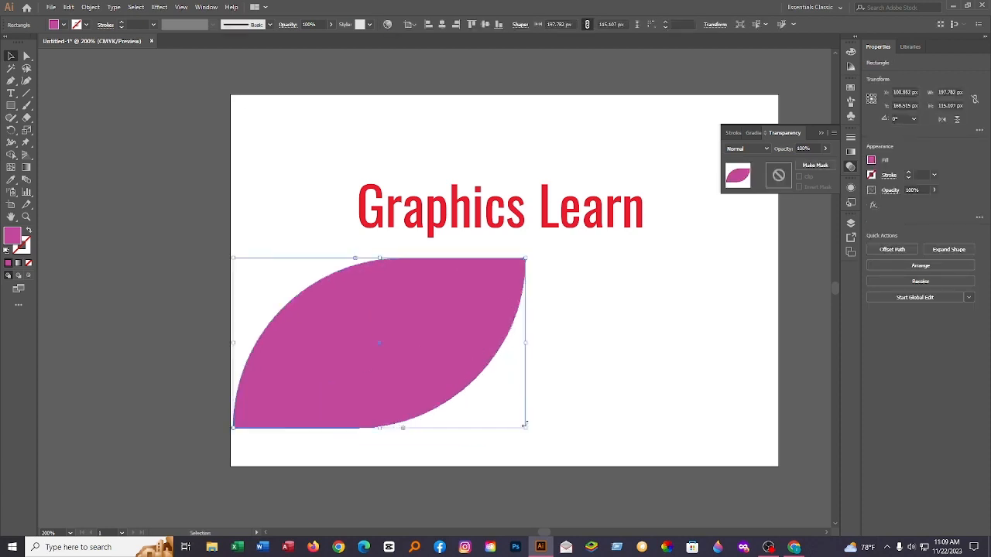
pyautogui.moveTo(524, 430); pyautogui.dragTo(494, 406)
pyautogui.click(493, 405)
pyautogui.moveTo(405, 335); pyautogui.dragTo(426, 343)
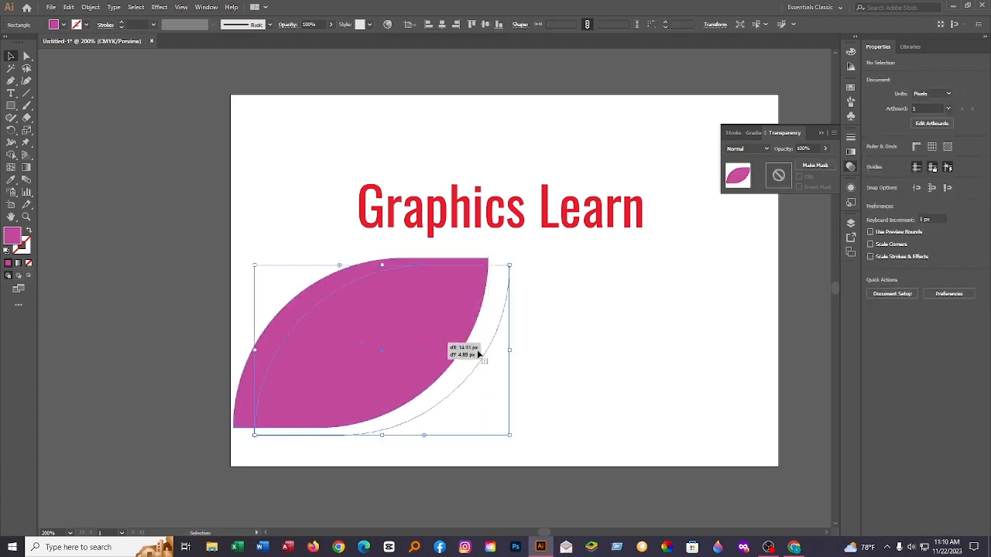
pyautogui.click(325, 287)
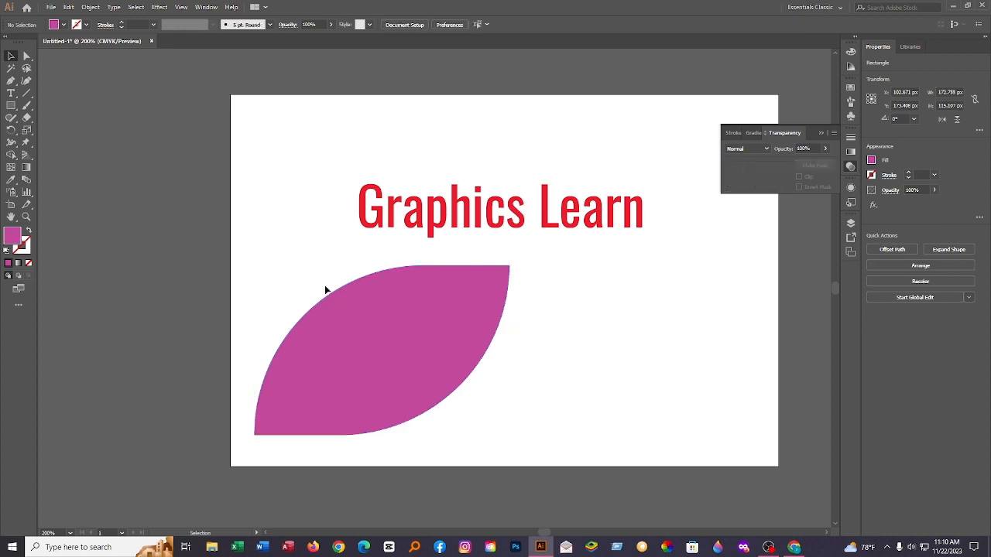
pyautogui.moveTo(369, 329); pyautogui.dragTo(353, 320)
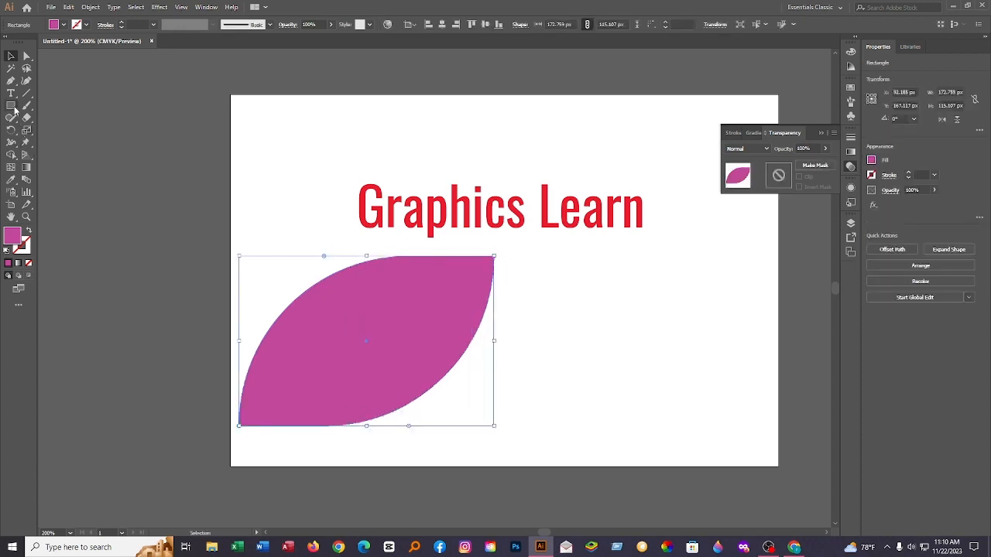
pyautogui.click(88, 181)
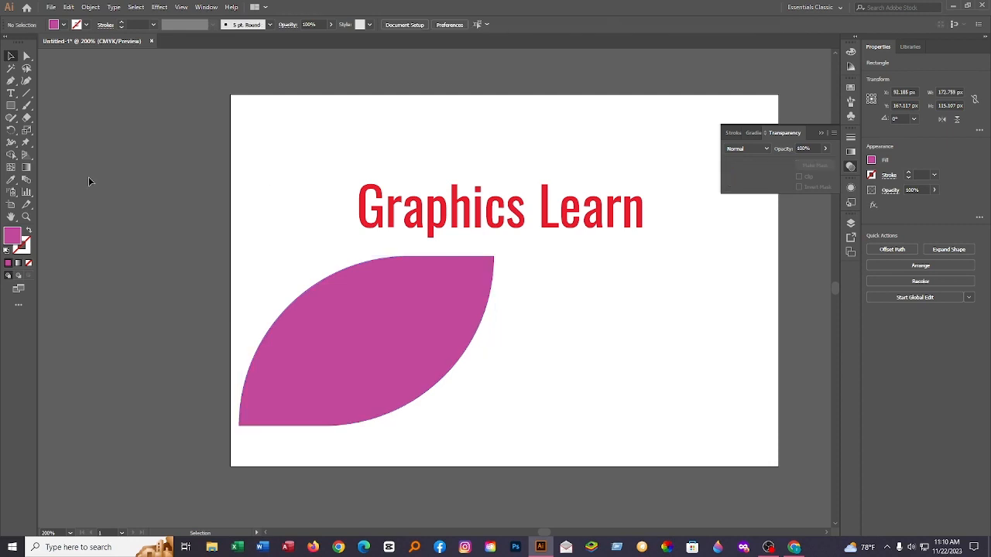
# Step: Draw a magenta circle about 109 px in diameter and move it over the artboard's upper-left corner
pyautogui.click(13, 111)
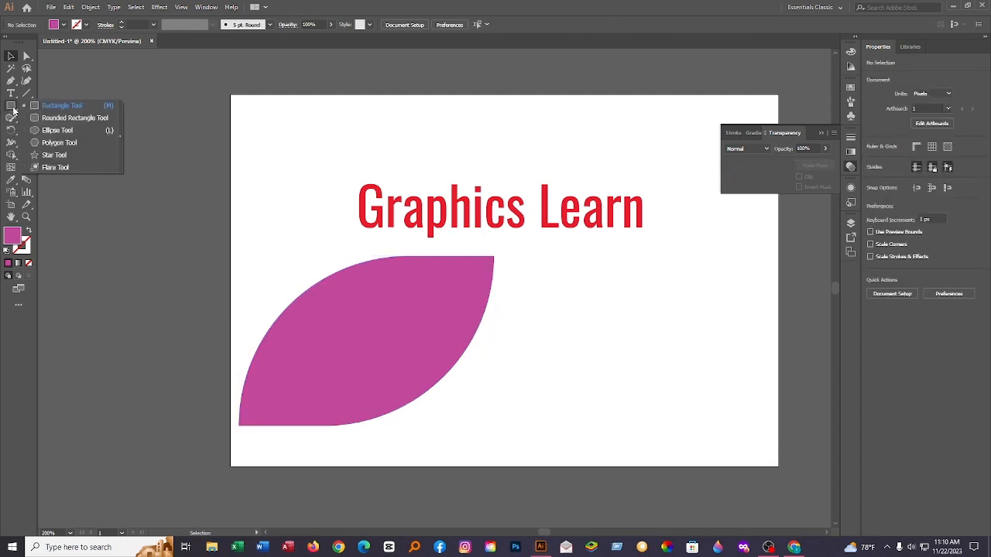
pyautogui.click(69, 132)
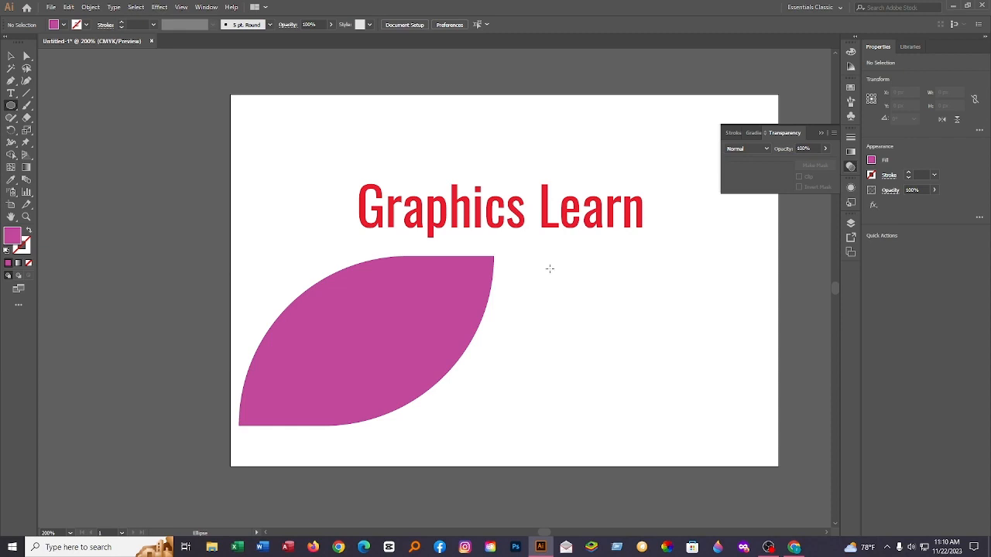
pyautogui.moveTo(549, 269); pyautogui.dragTo(711, 429)
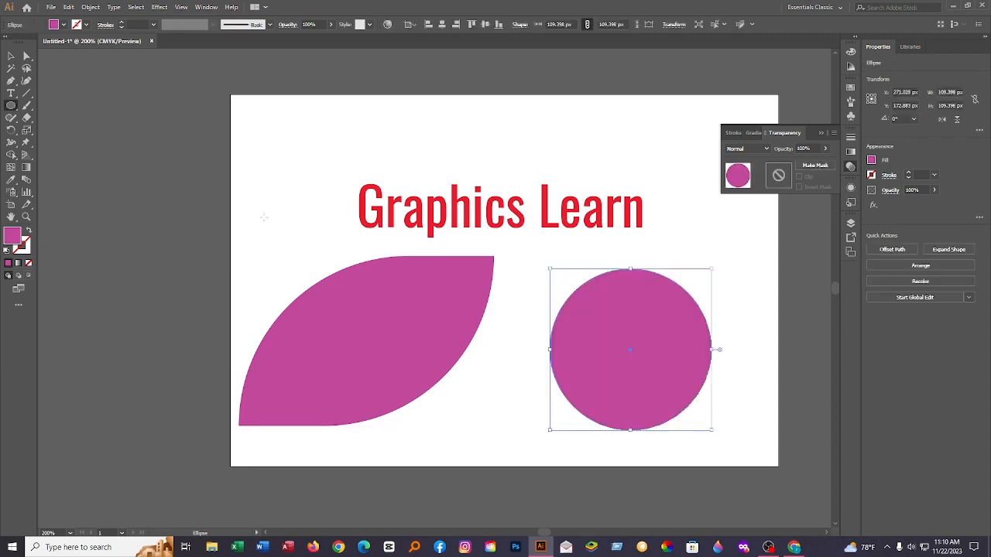
pyautogui.click(11, 55)
pyautogui.click(288, 150)
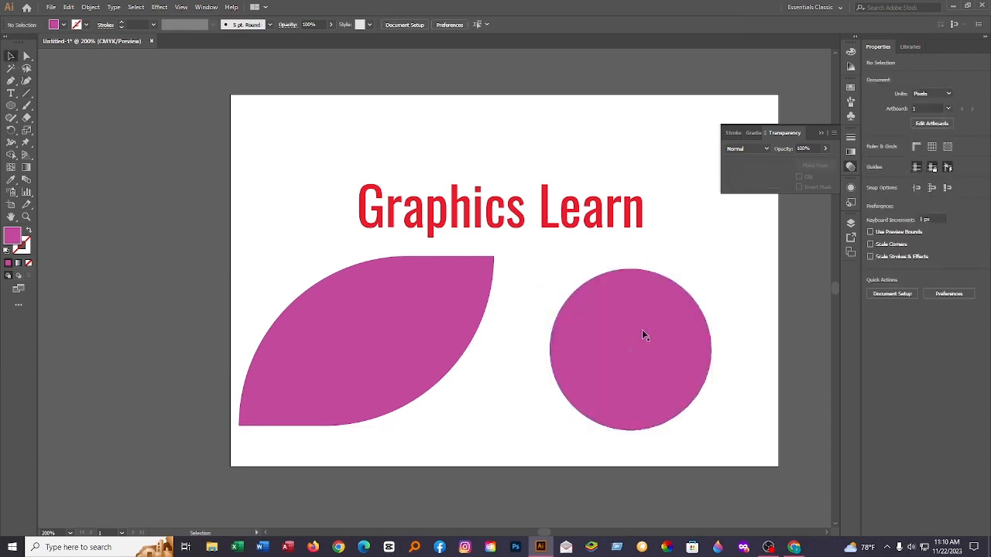
pyautogui.moveTo(642, 335); pyautogui.dragTo(296, 148)
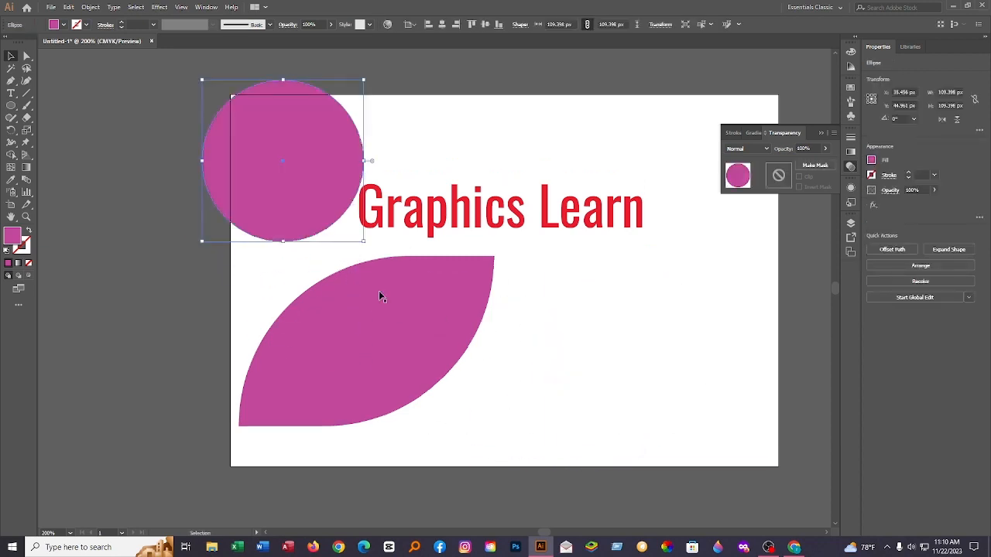
pyautogui.click(264, 284)
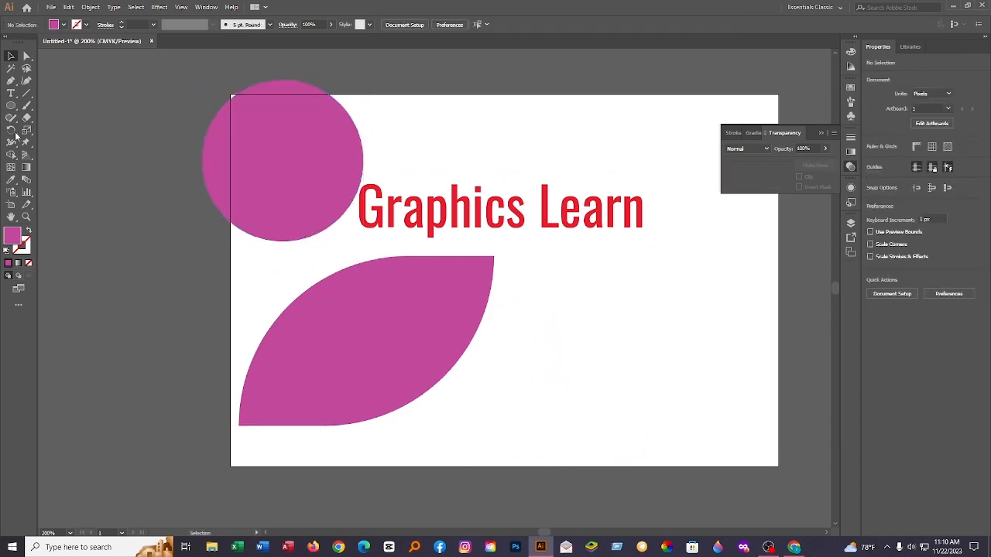
# Step: Draw a magenta five-pointed star about 77 × 73 px near the upper right end of the leaf shape
pyautogui.moveTo(10, 108); pyautogui.dragTo(58, 160)
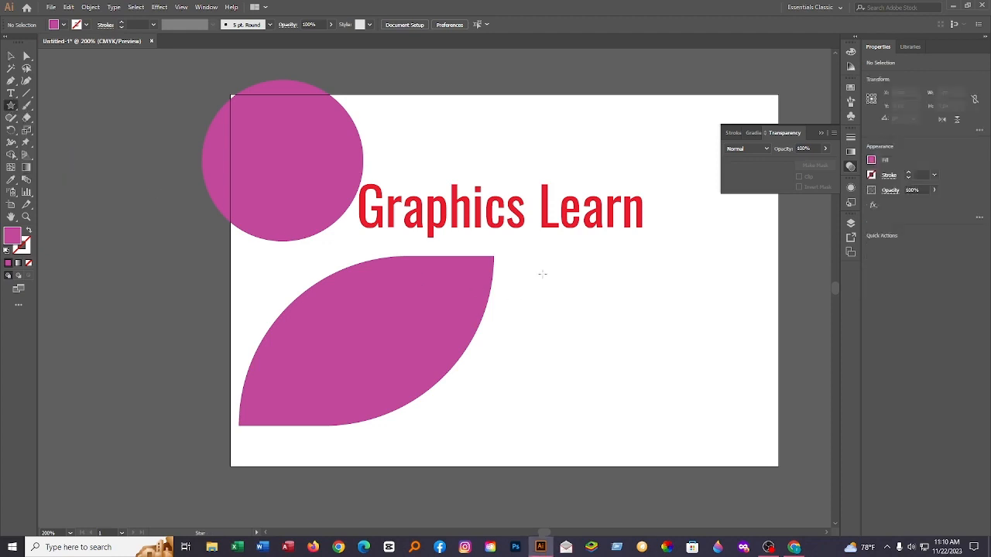
pyautogui.moveTo(542, 273); pyautogui.dragTo(587, 312)
pyautogui.click(536, 301)
pyautogui.click(514, 306)
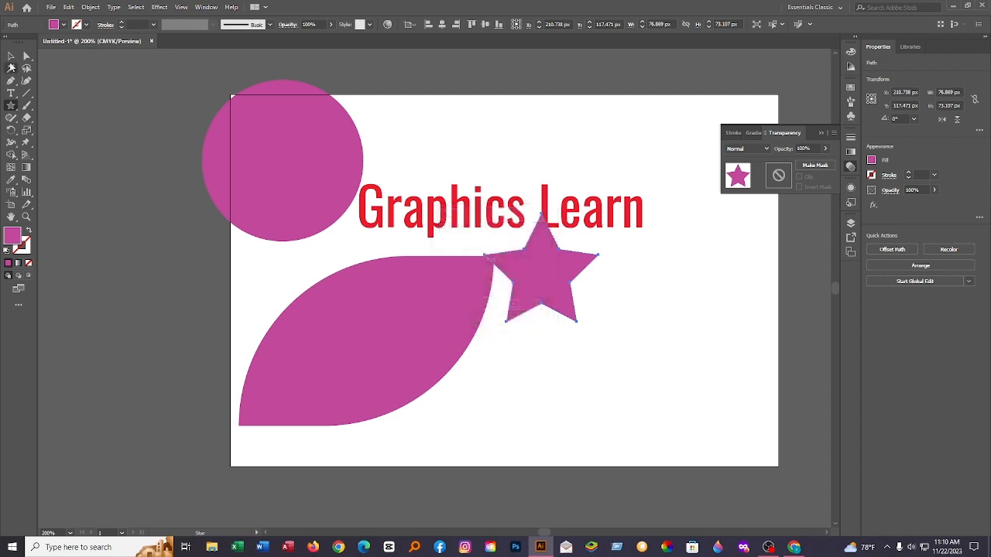
# Step: Move the star into the empty area of the artboard to the lower right of the leaf shape
pyautogui.click(10, 56)
pyautogui.moveTo(542, 287); pyautogui.dragTo(549, 381)
pyautogui.click(704, 323)
pyautogui.click(671, 307)
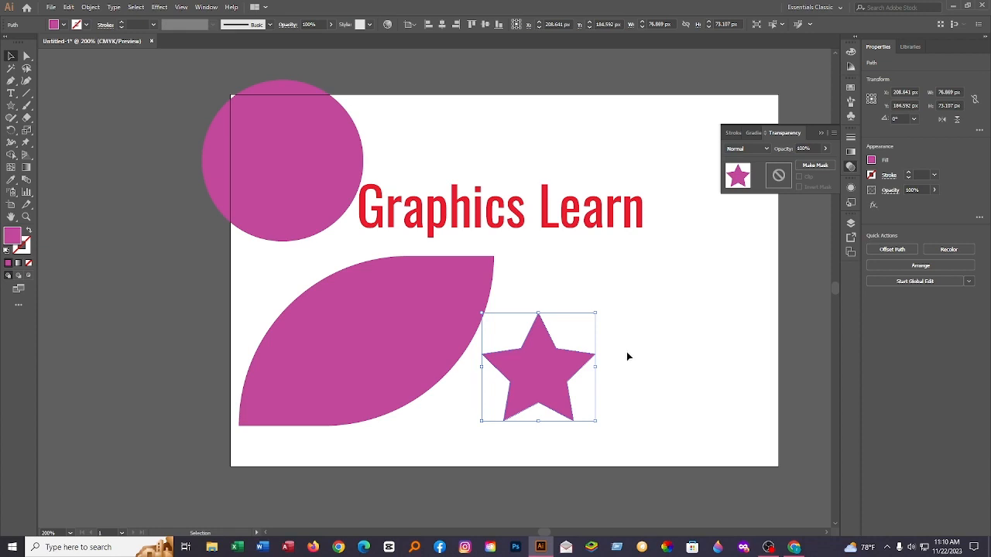
pyautogui.moveTo(555, 380); pyautogui.dragTo(612, 385)
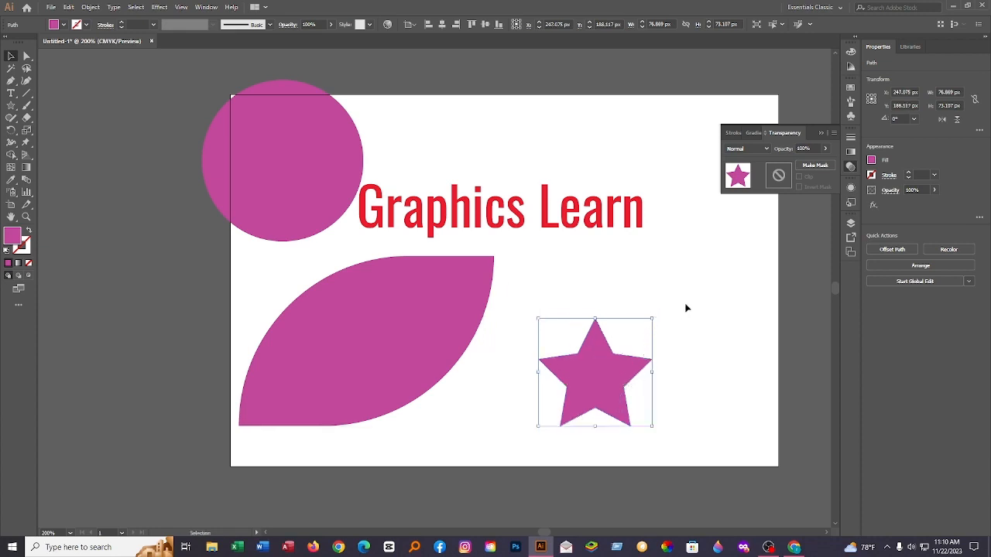